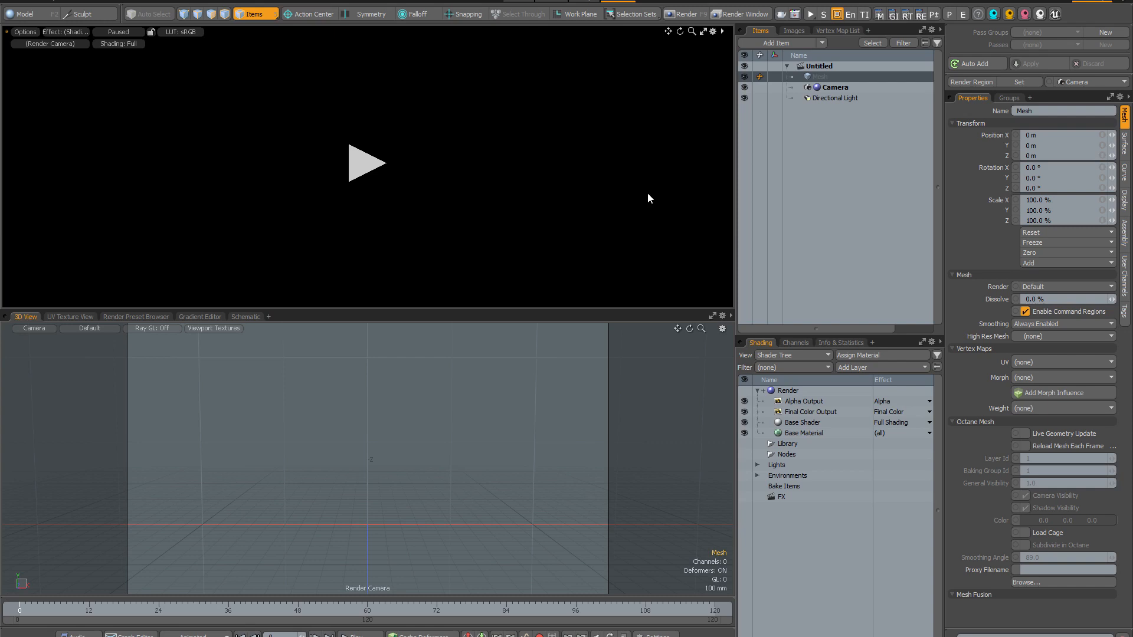
# - Load the Uberball 2.3 shader ball scene from the Uberball 2 presets
pyautogui.click(1040, 15)
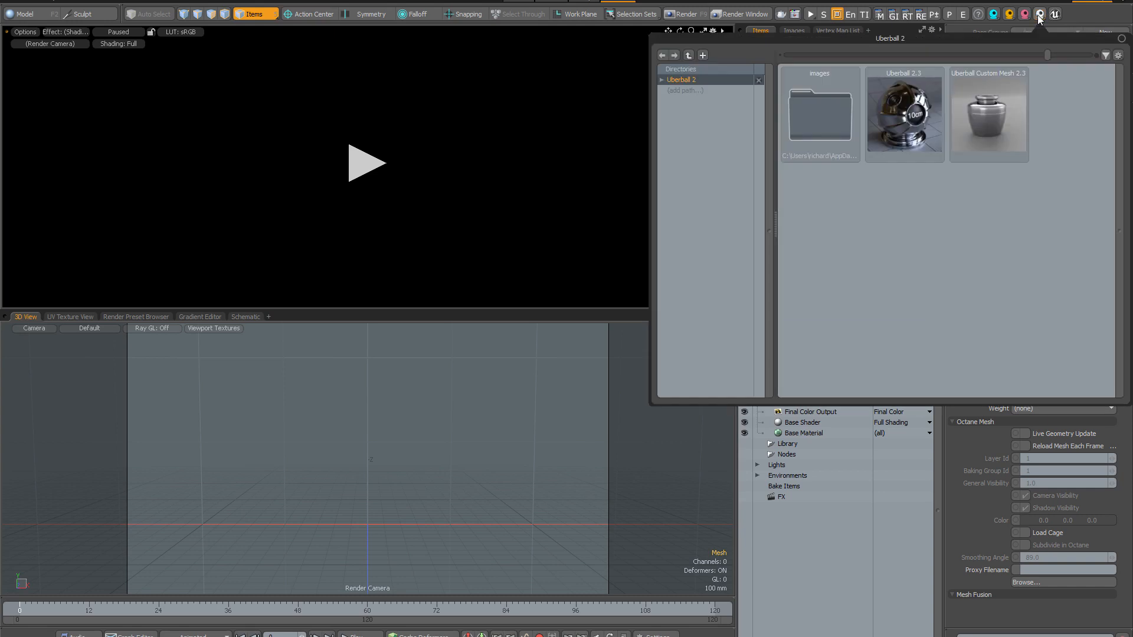
pyautogui.click(891, 116)
pyautogui.doubleClick(891, 112)
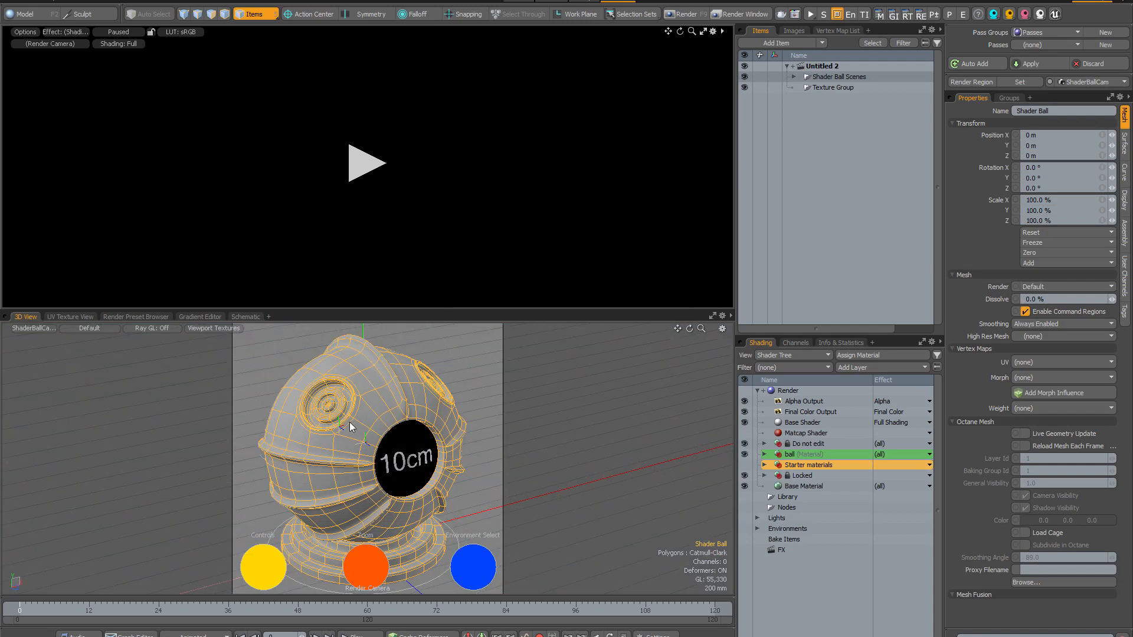
# - Examine the scene's available cameras and the Item type and Scene scale channels of the Controls locator
pyautogui.click(26, 329)
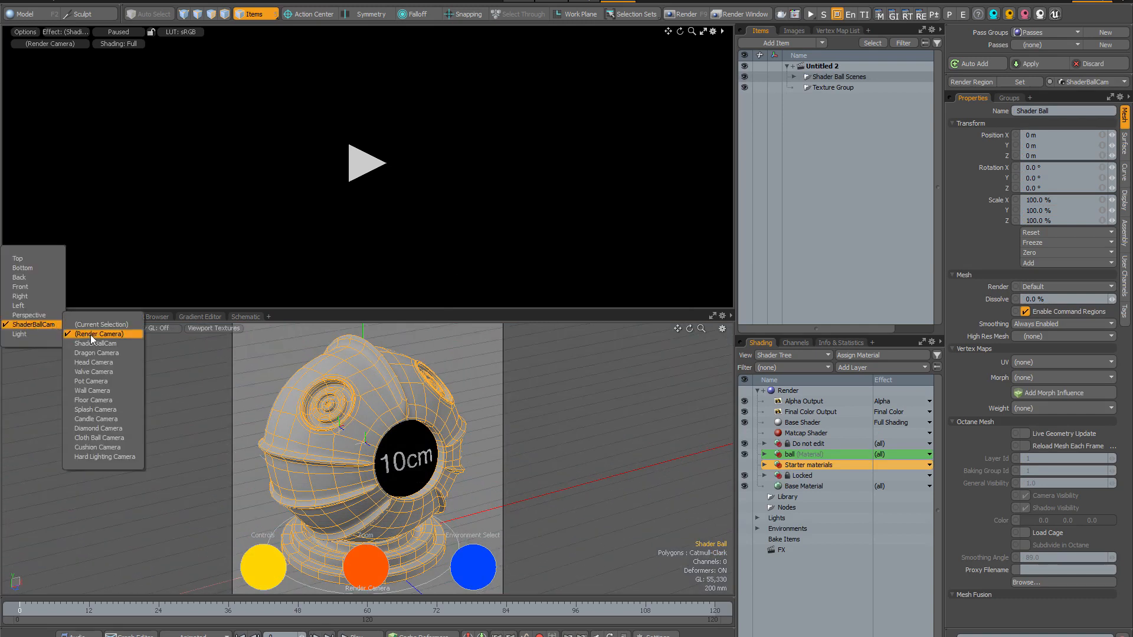
pyautogui.click(361, 569)
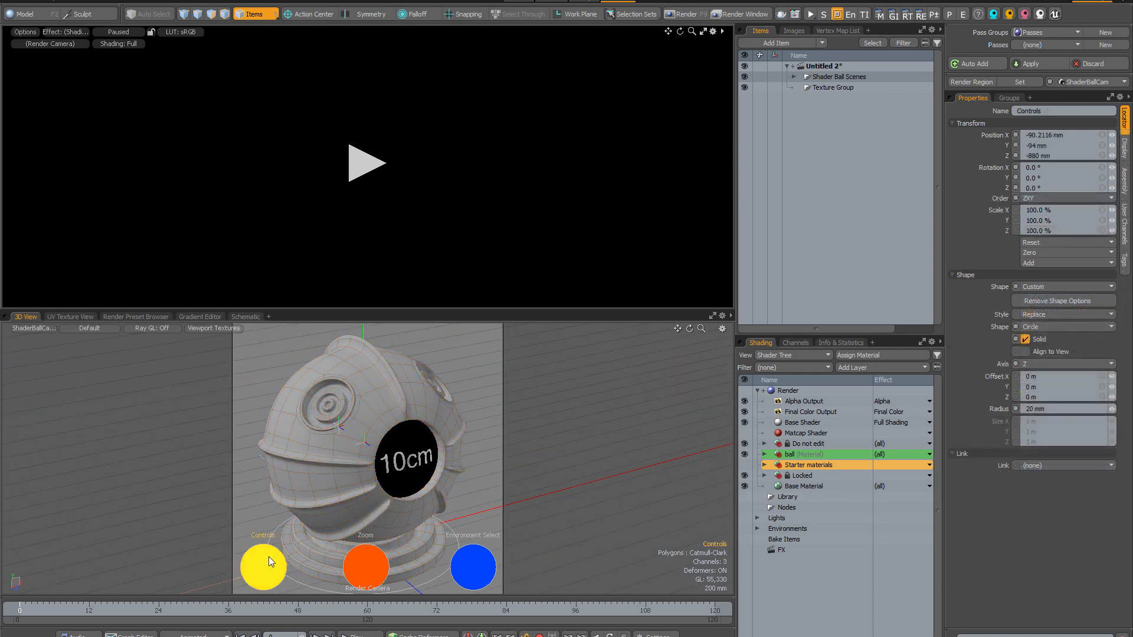
pyautogui.click(268, 557)
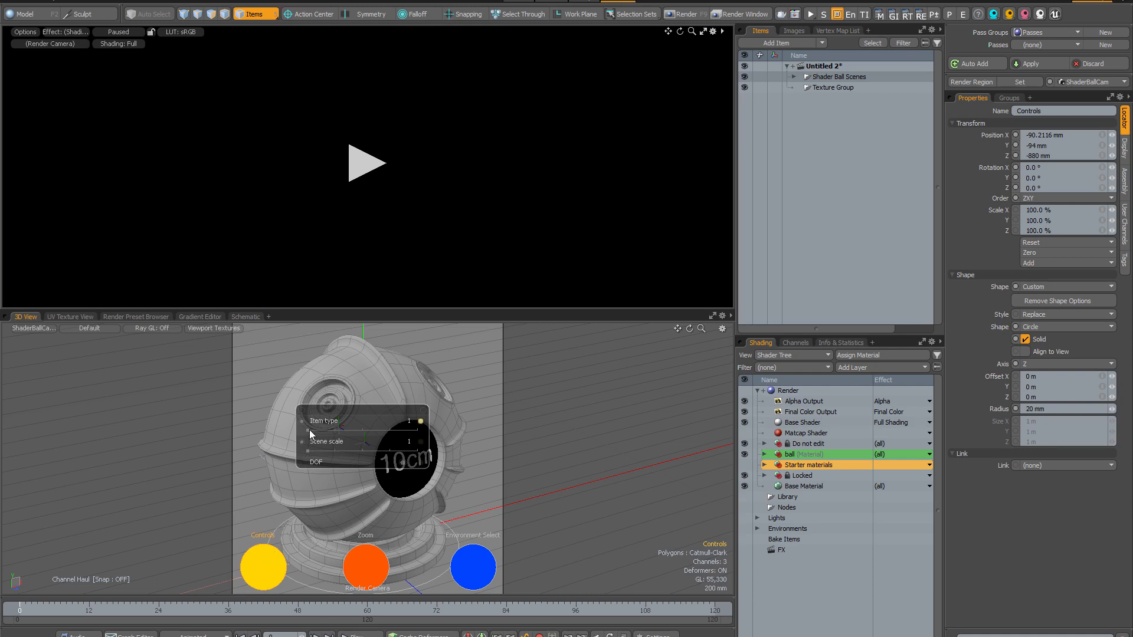
pyautogui.moveTo(309, 430)
pyautogui.mouseDown()
pyautogui.moveTo(418, 430)
pyautogui.moveTo(307, 431)
pyautogui.mouseUp()
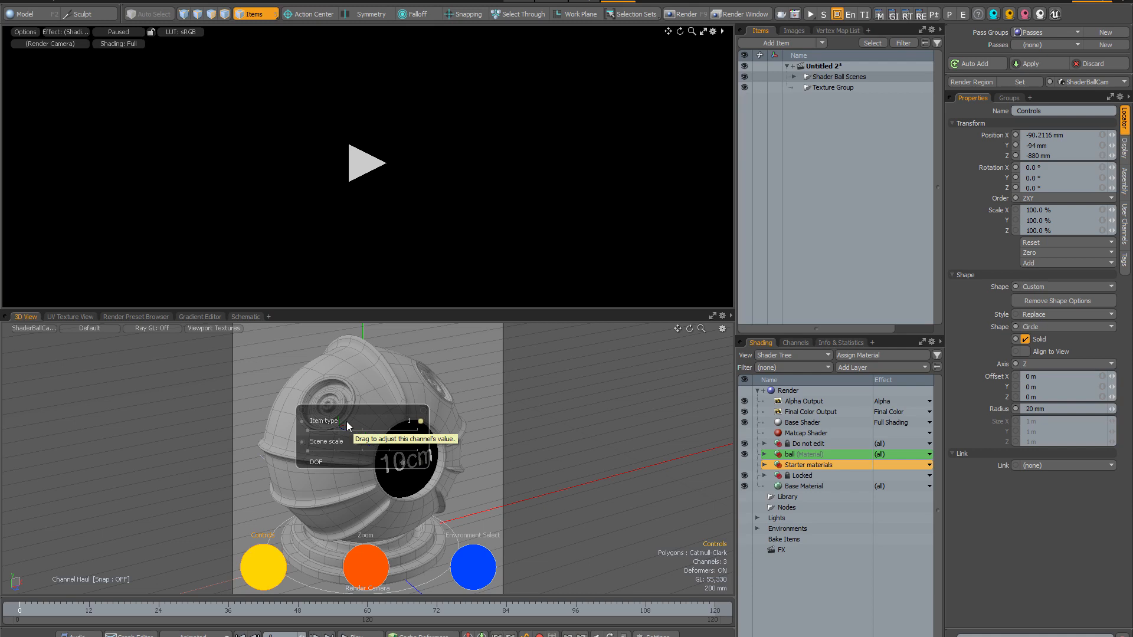
pyautogui.press('space')
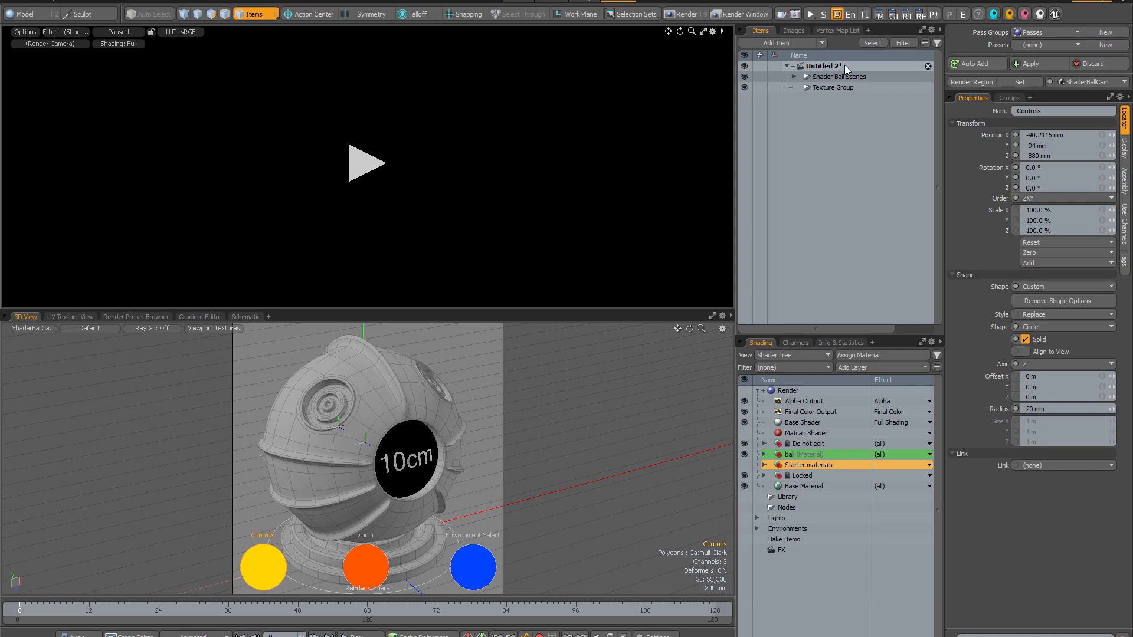
# - Save the shader ball scene under the file name nickel
pyautogui.click(10, 1)
pyautogui.click(30, 94)
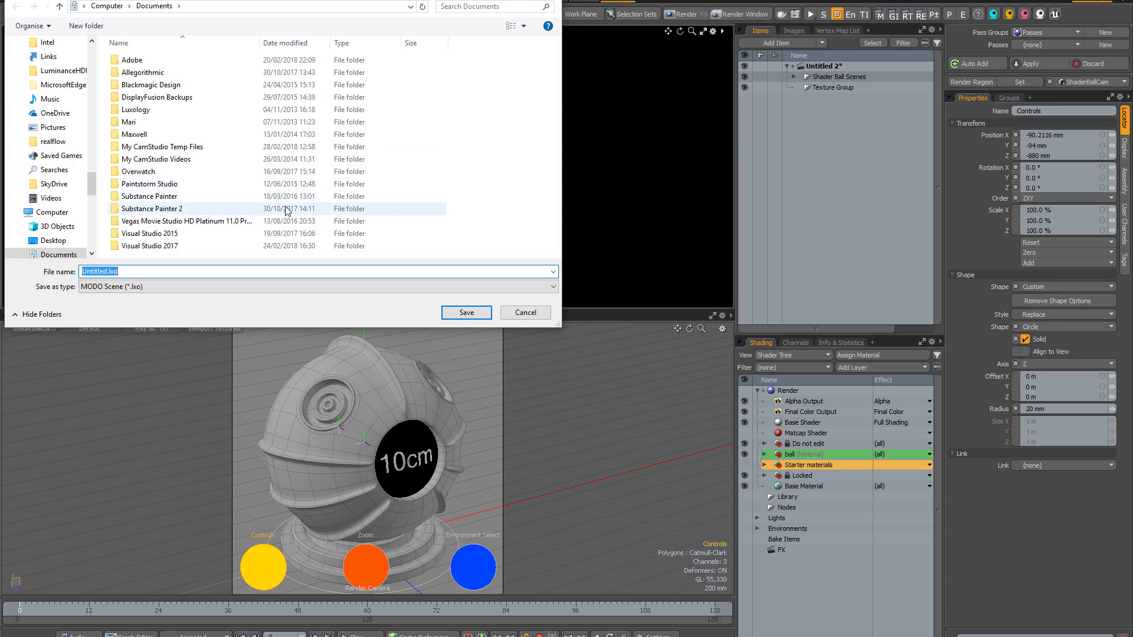
pyautogui.write('nickel')
pyautogui.press('Return')
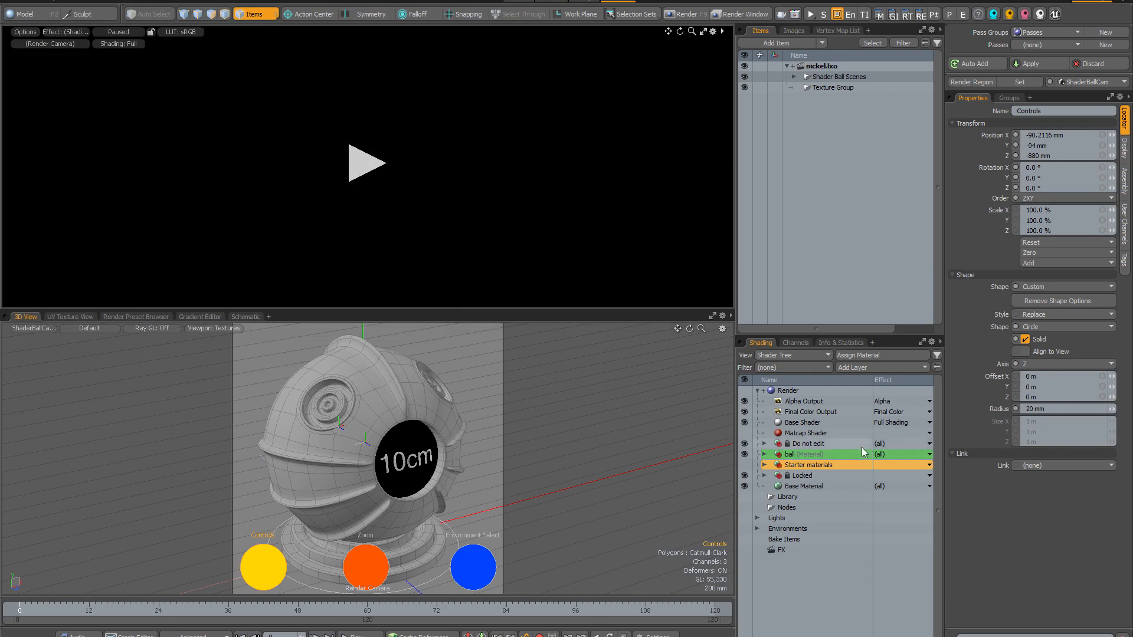
# - Rename the ball material group to nickel and reassign the materials with that name
pyautogui.click(765, 455)
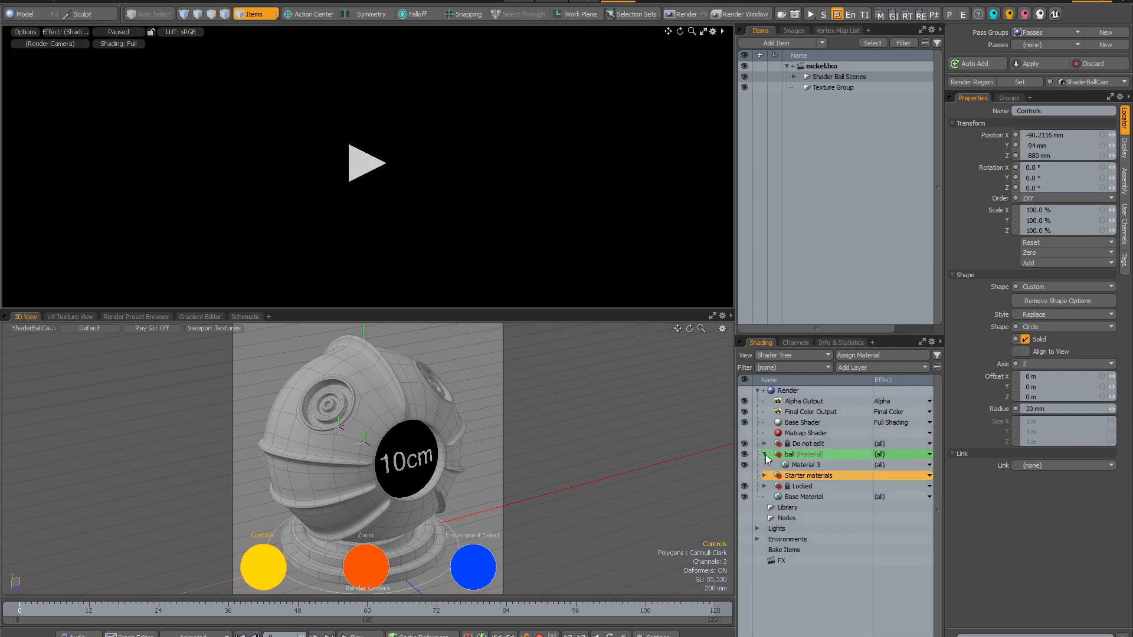
pyautogui.click(828, 455)
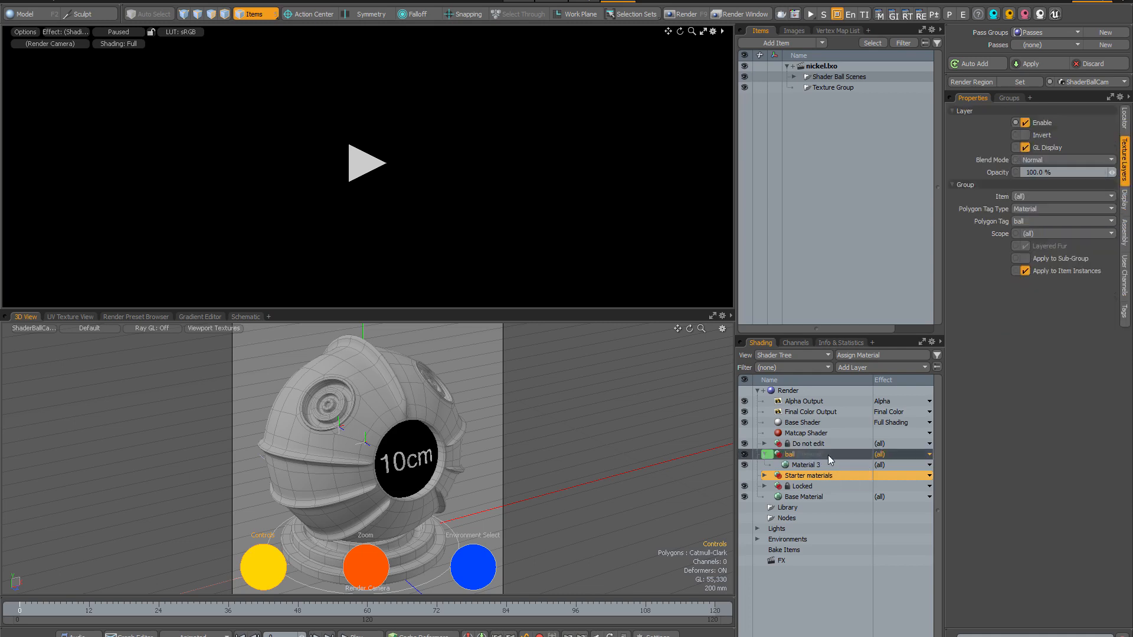
pyautogui.doubleClick(828, 456)
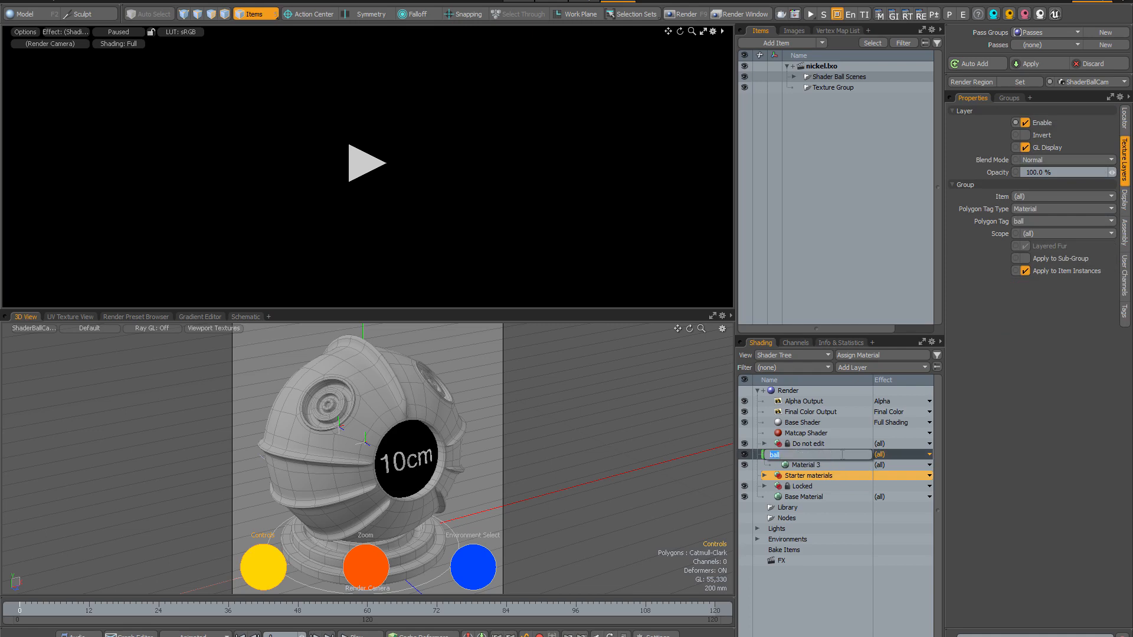
pyautogui.write('nickel')
pyautogui.press('Return')
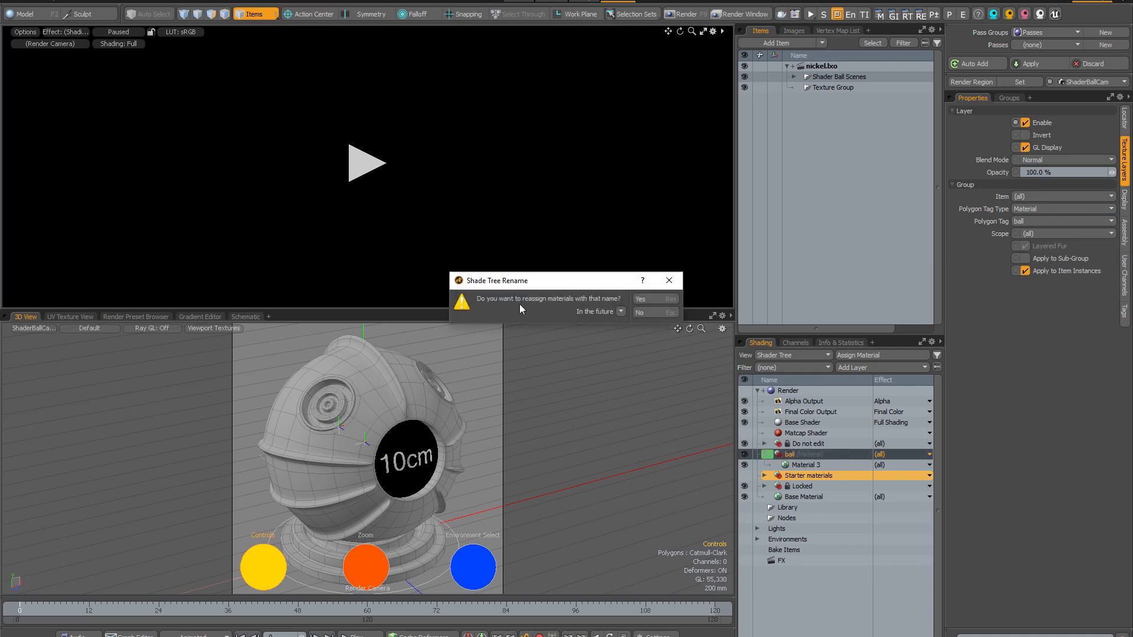
pyautogui.click(655, 298)
# - Move the metal material from the Starter materials group into the nickel group, above Material 3
pyautogui.click(803, 466)
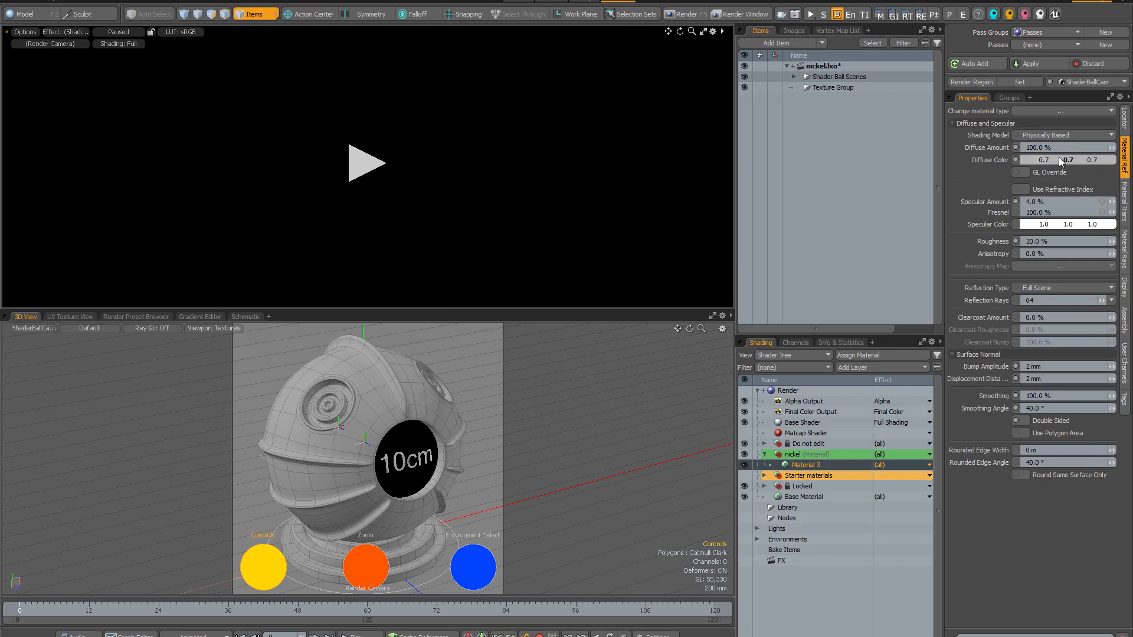
pyautogui.click(765, 476)
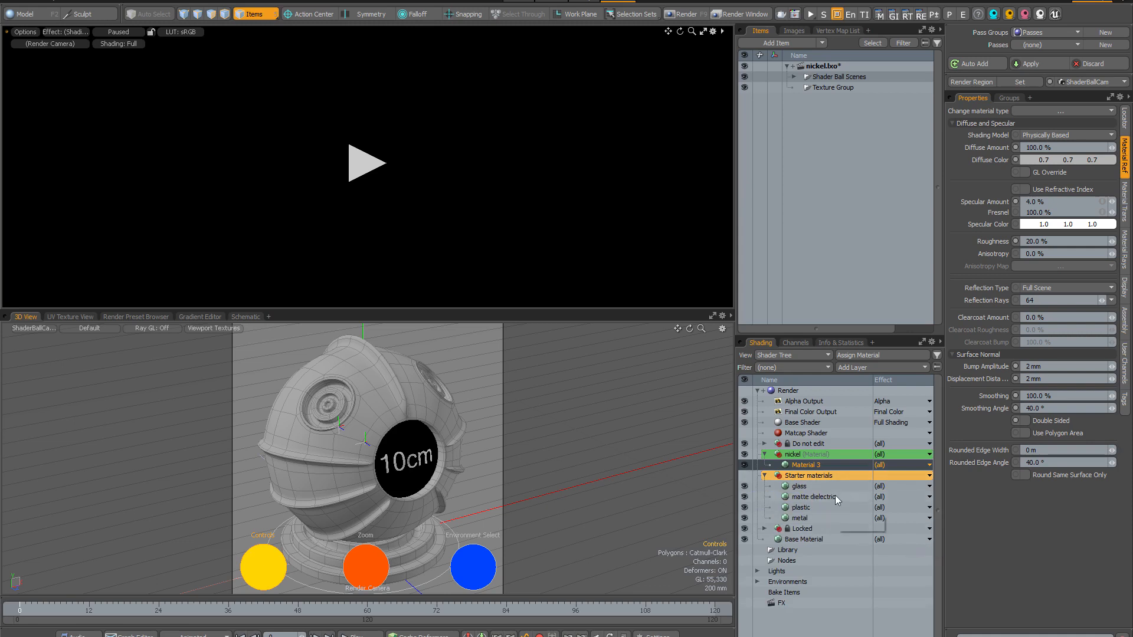
pyautogui.click(805, 517)
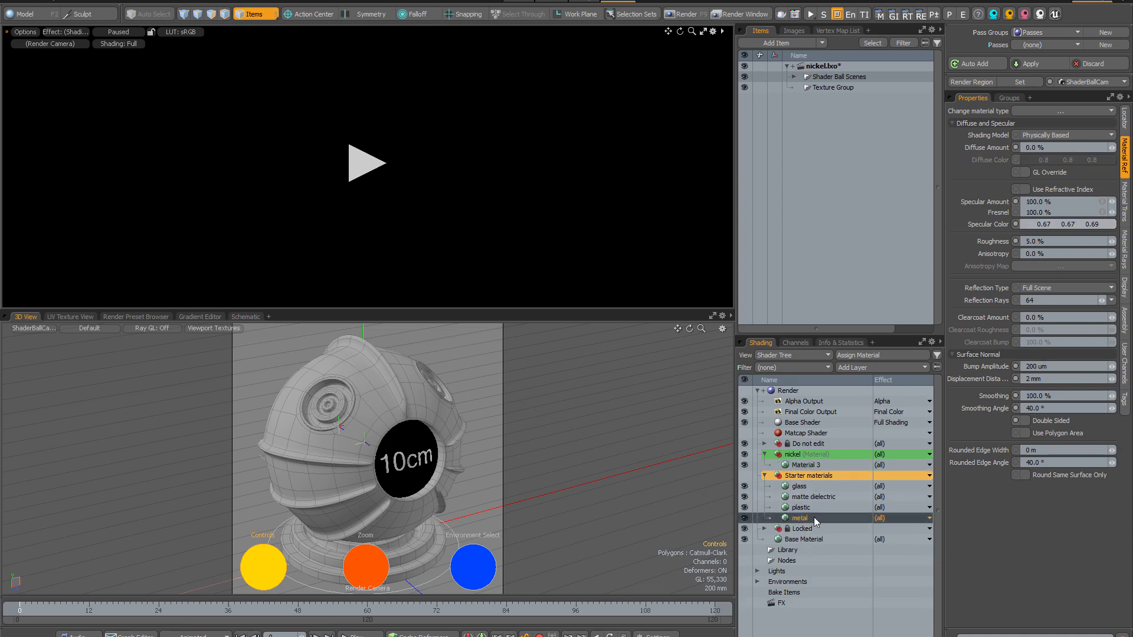
pyautogui.moveTo(814, 518); pyautogui.dragTo(809, 463)
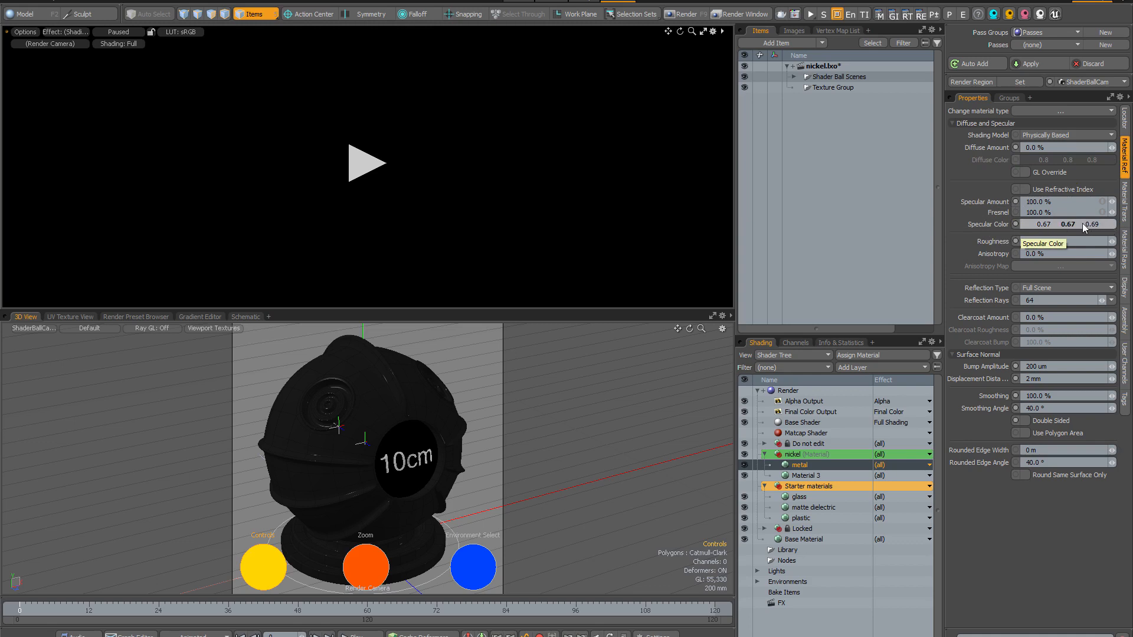
# - Open the metal material's specular color for editing and show the color swatches as a list
pyautogui.doubleClick(1030, 223)
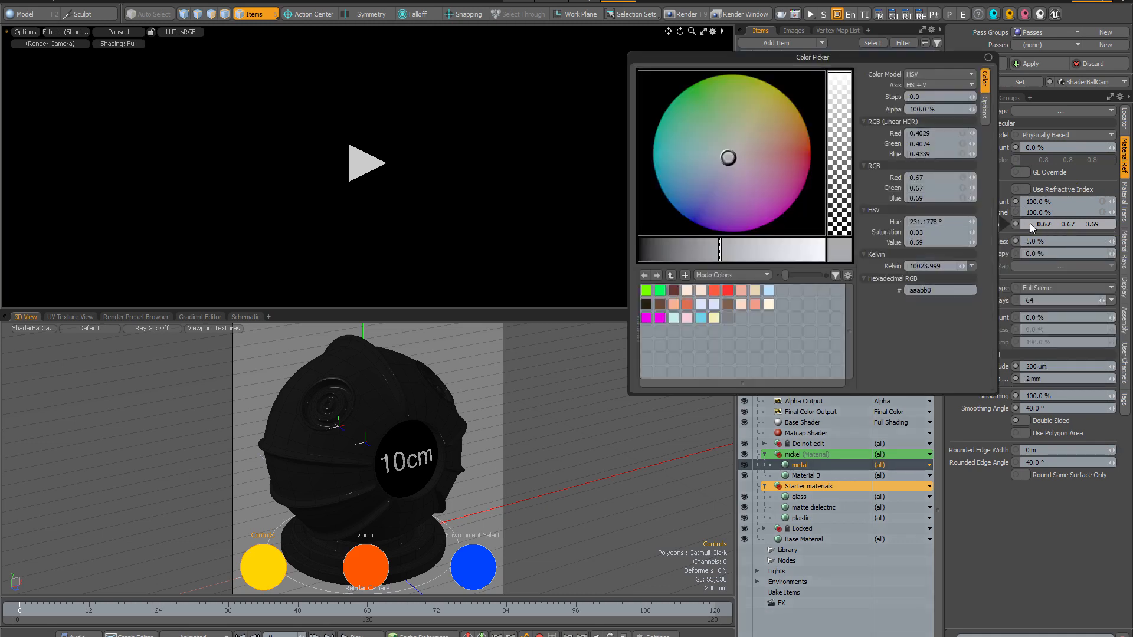
pyautogui.click(848, 276)
pyautogui.click(840, 313)
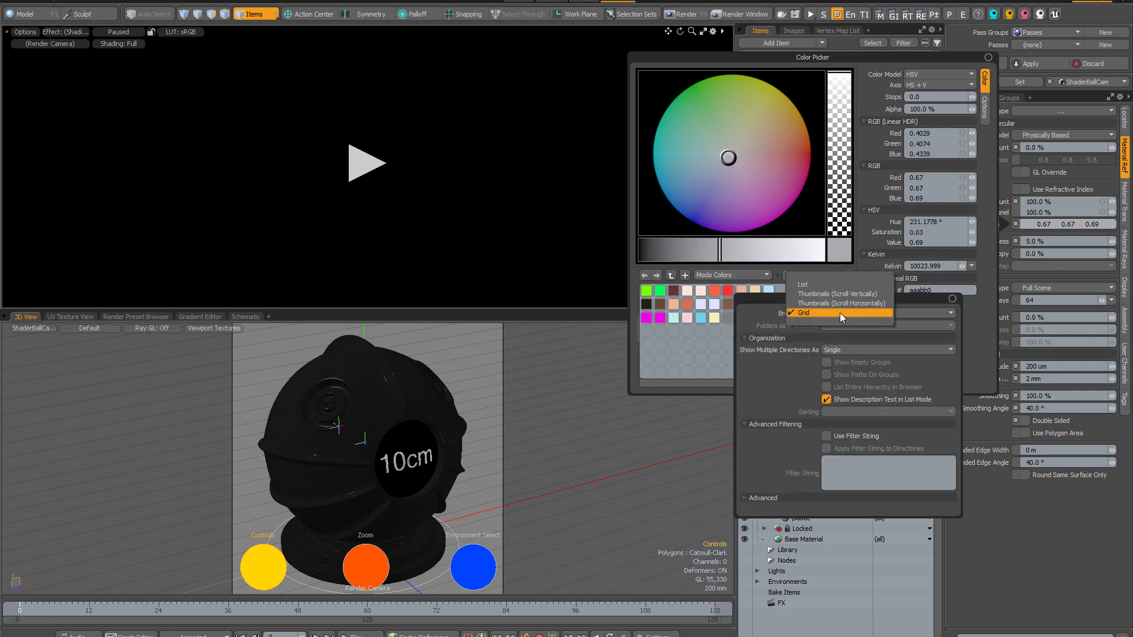
pyautogui.click(827, 287)
# - Set the metal material's specular color to the Nikel swatch from the Metals color collection
pyautogui.click(717, 275)
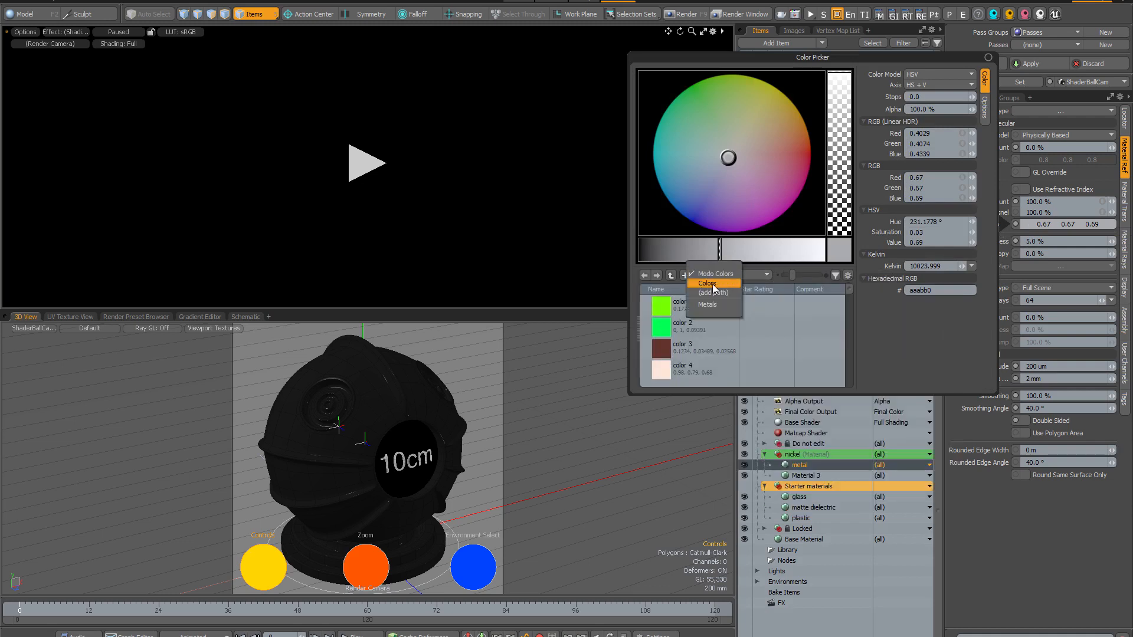
pyautogui.click(717, 305)
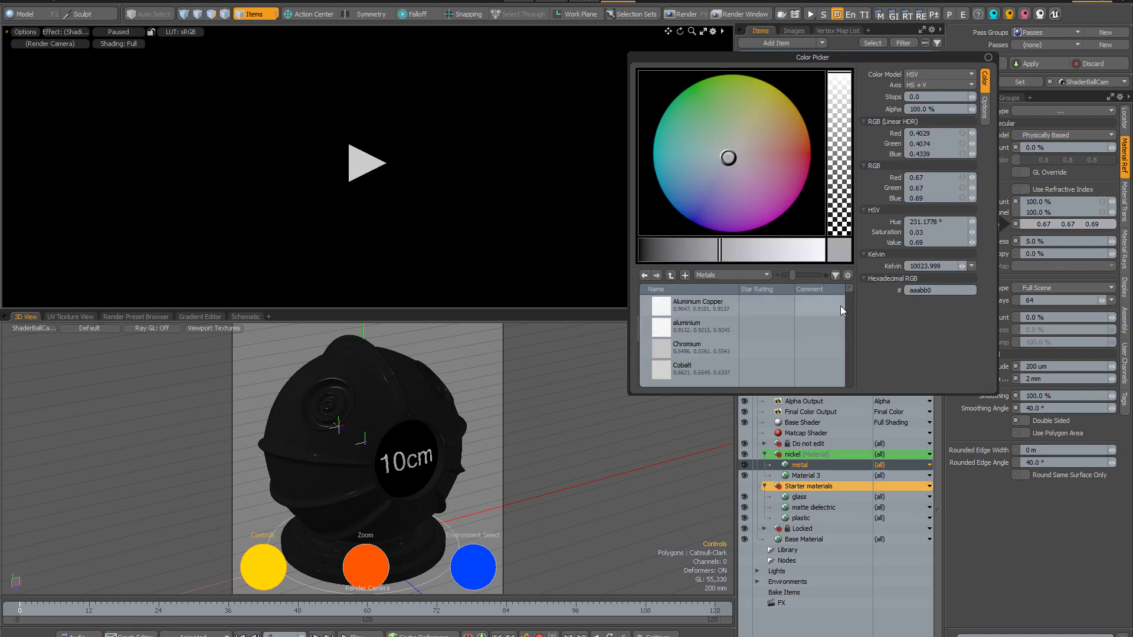
pyautogui.moveTo(848, 290); pyautogui.dragTo(844, 355)
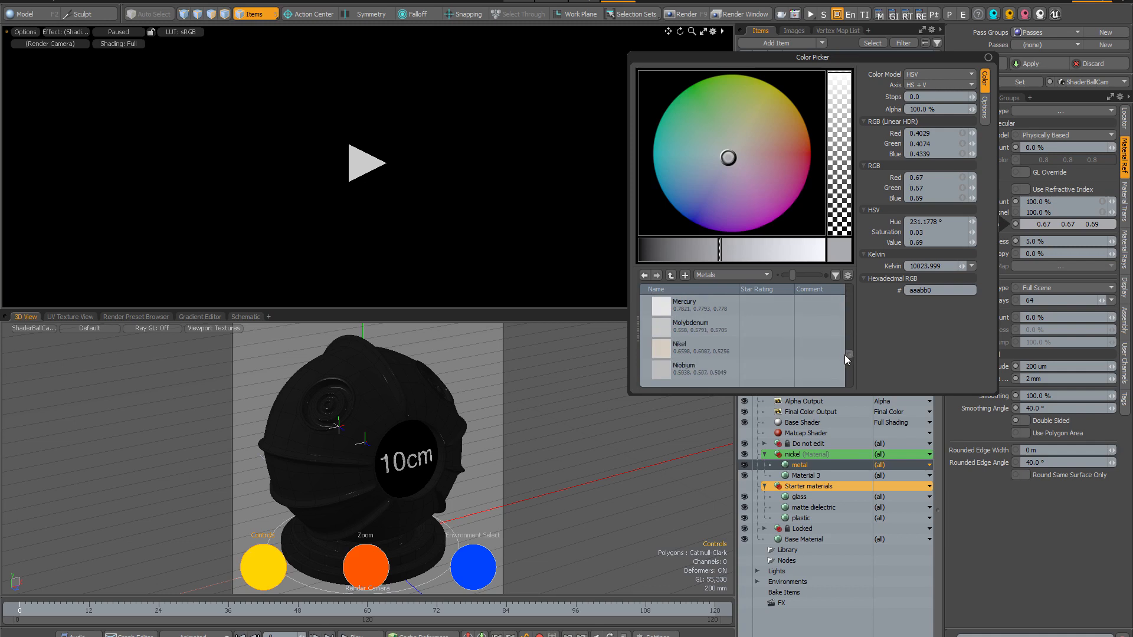
pyautogui.click(654, 345)
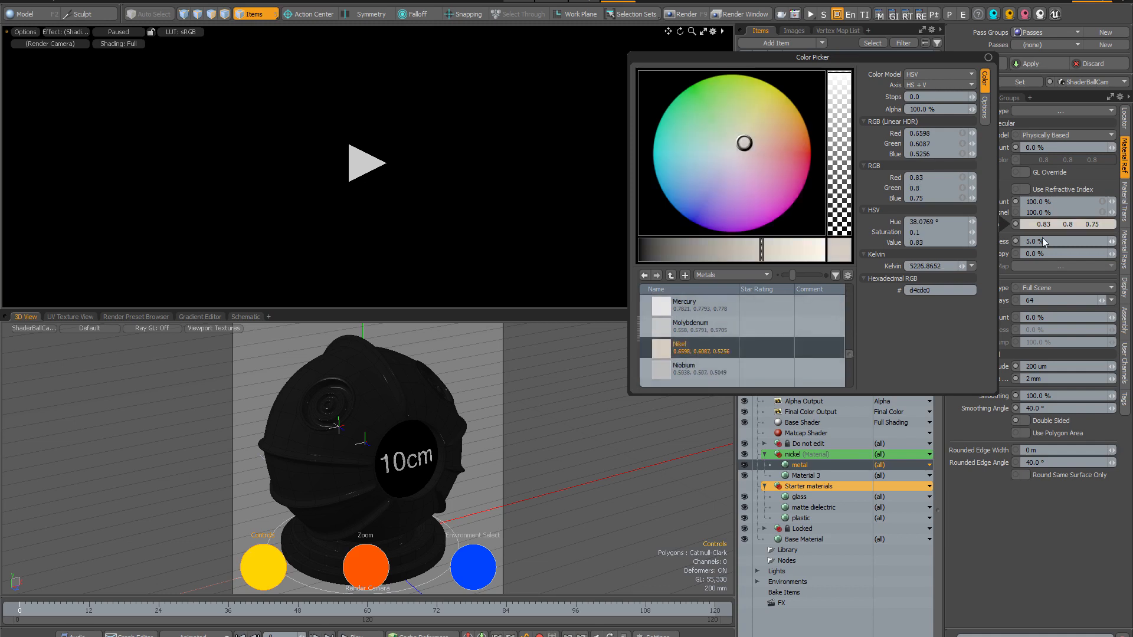
pyautogui.click(1064, 535)
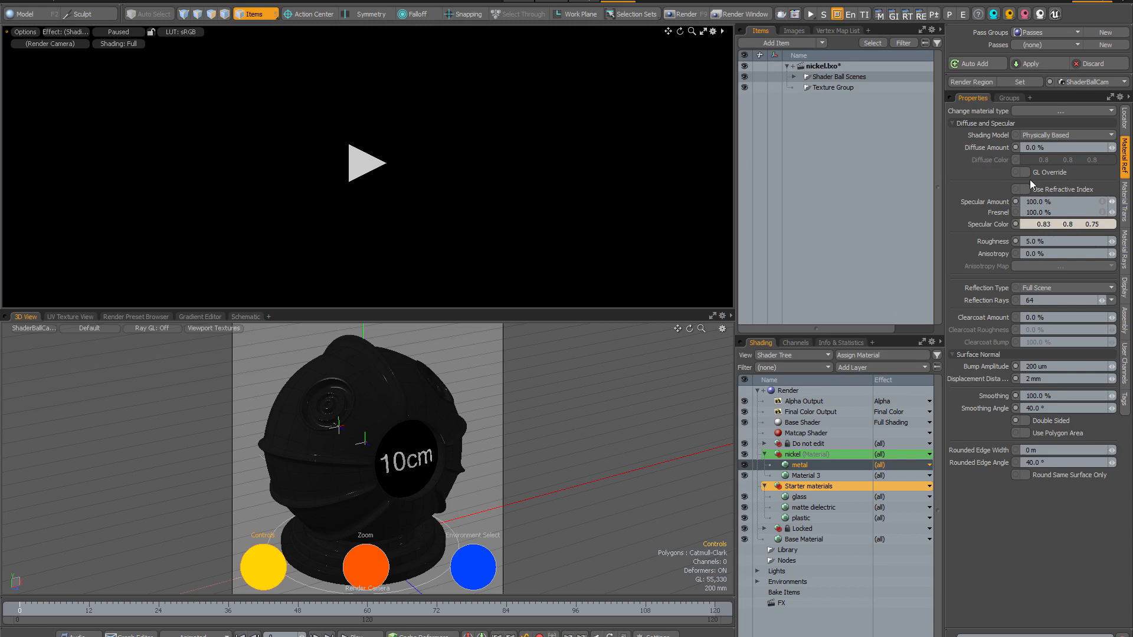
# - Copy the hexadecimal RGB value of the metal material's specular color
pyautogui.click(1058, 225)
pyautogui.click(937, 290)
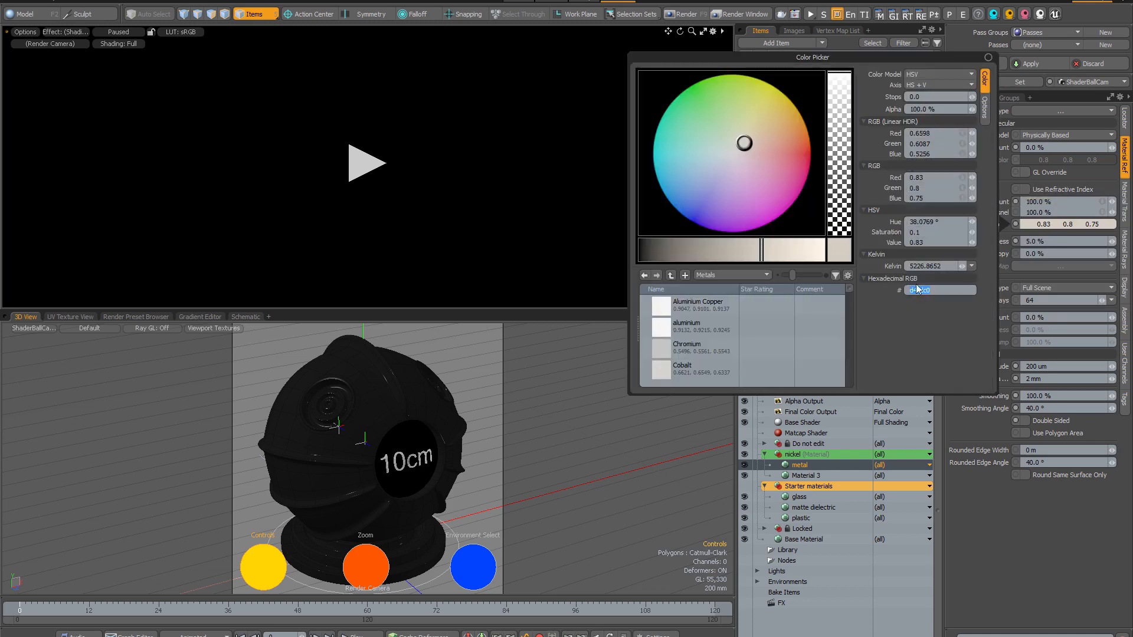
pyautogui.rightClick(937, 290)
pyautogui.click(937, 327)
pyautogui.click(1022, 556)
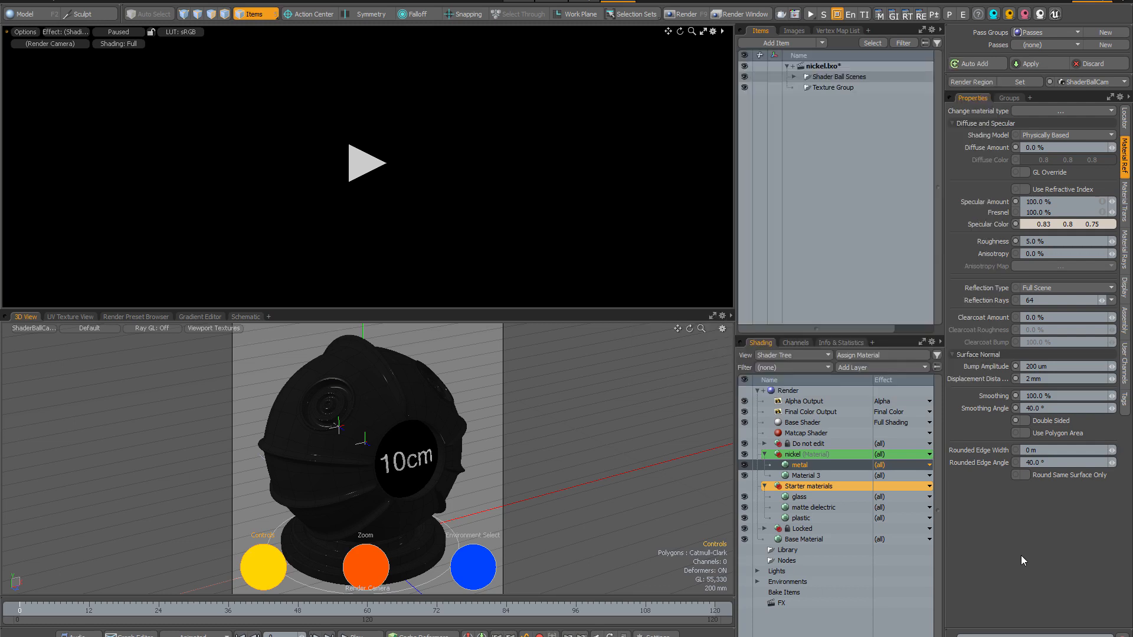
# - Enable GL Override on the metal material and set its GL color to hexadecimal d4cdc0
pyautogui.click(1026, 173)
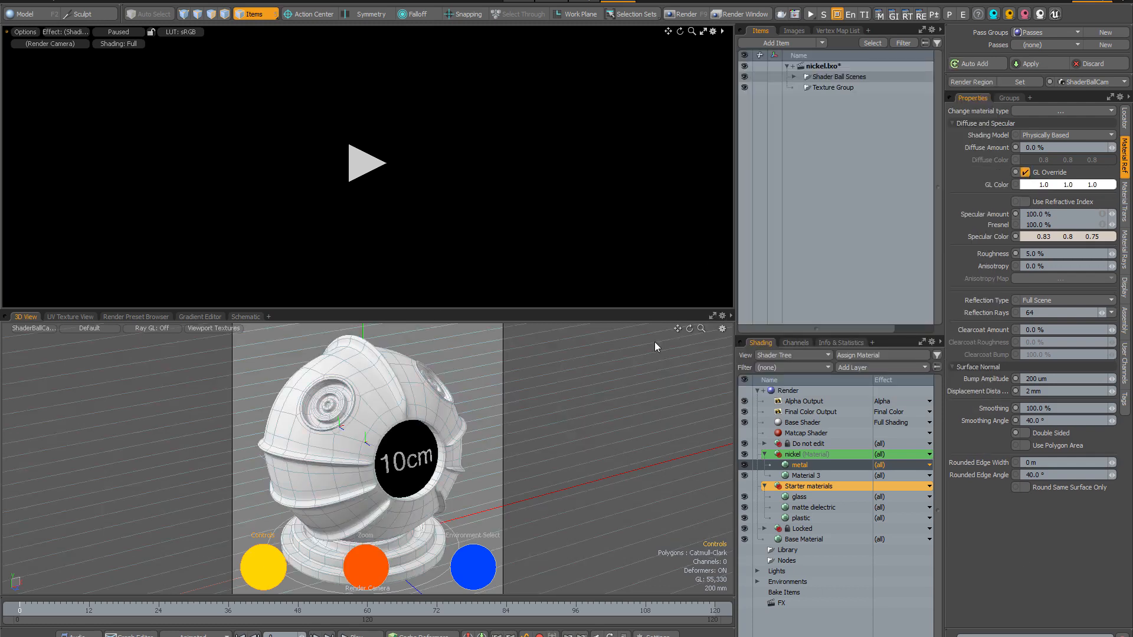
pyautogui.click(1057, 186)
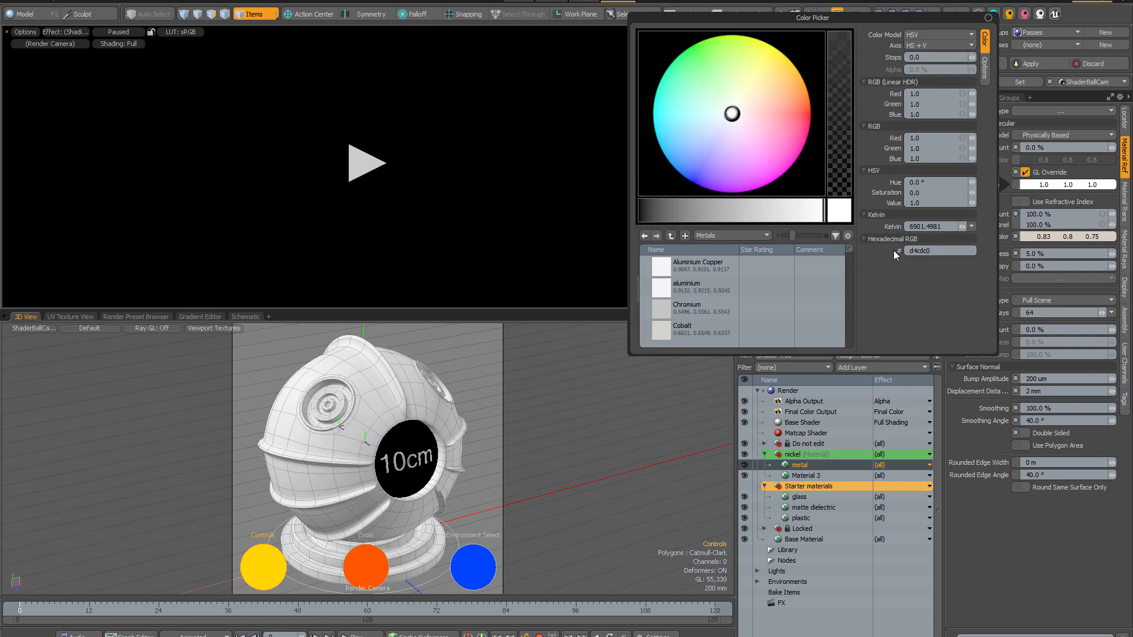
pyautogui.press('Return')
pyautogui.click(1021, 547)
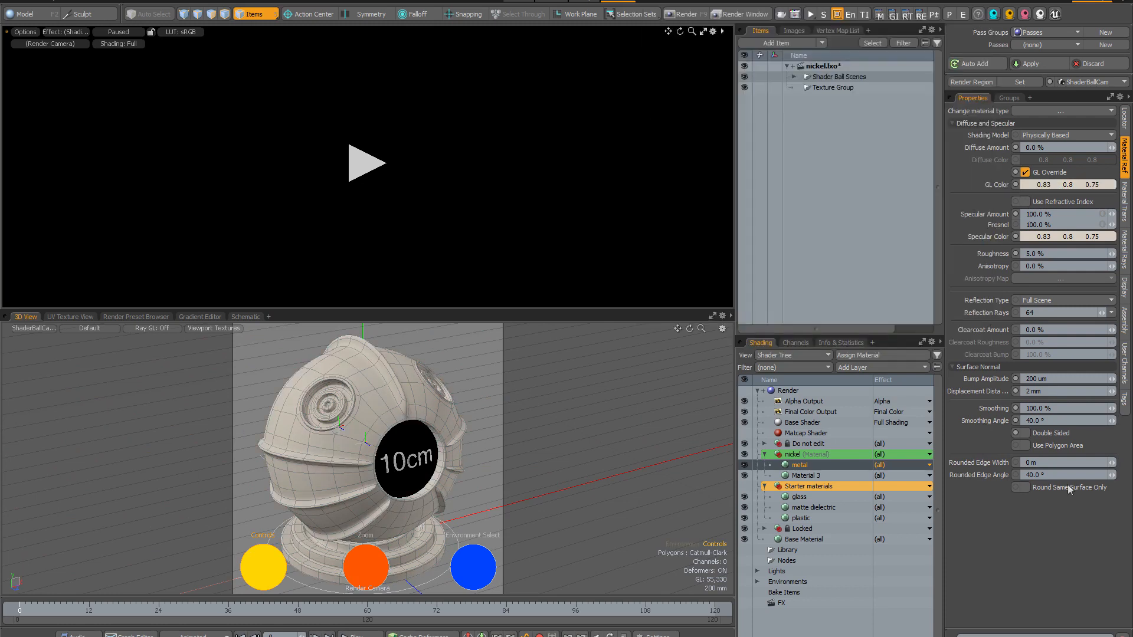
# - Select the Environment Controls locator and start the preview render of the shader ball
pyautogui.click(479, 564)
pyautogui.click(365, 170)
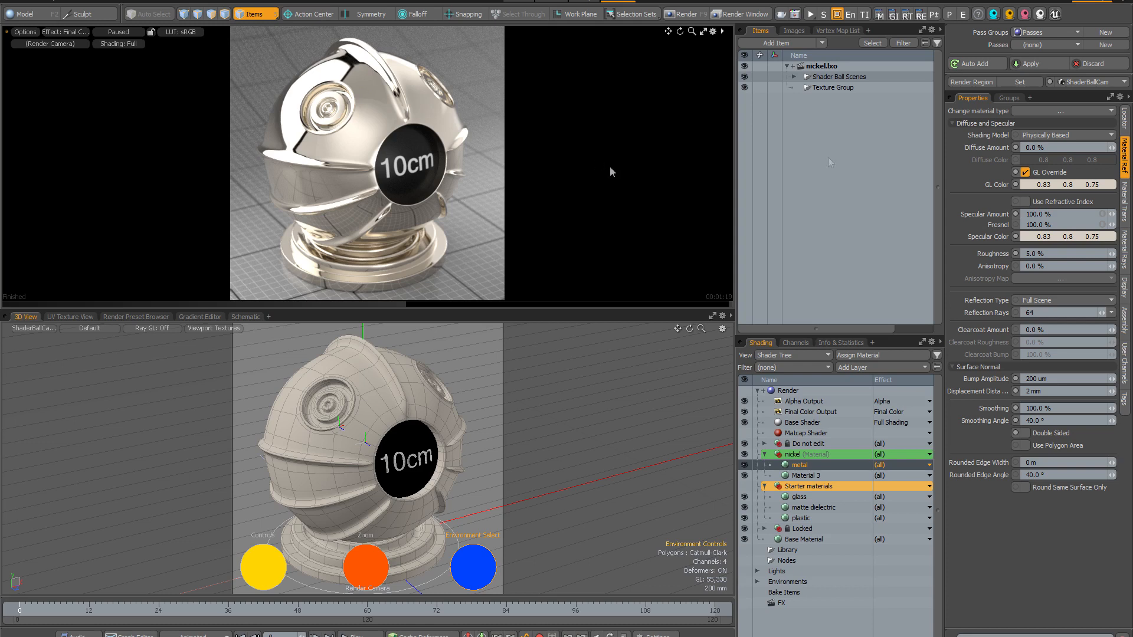
# - Add the scratches preset from the Vizpak Useful Maps to the nickel group, above the metal material
pyautogui.click(994, 14)
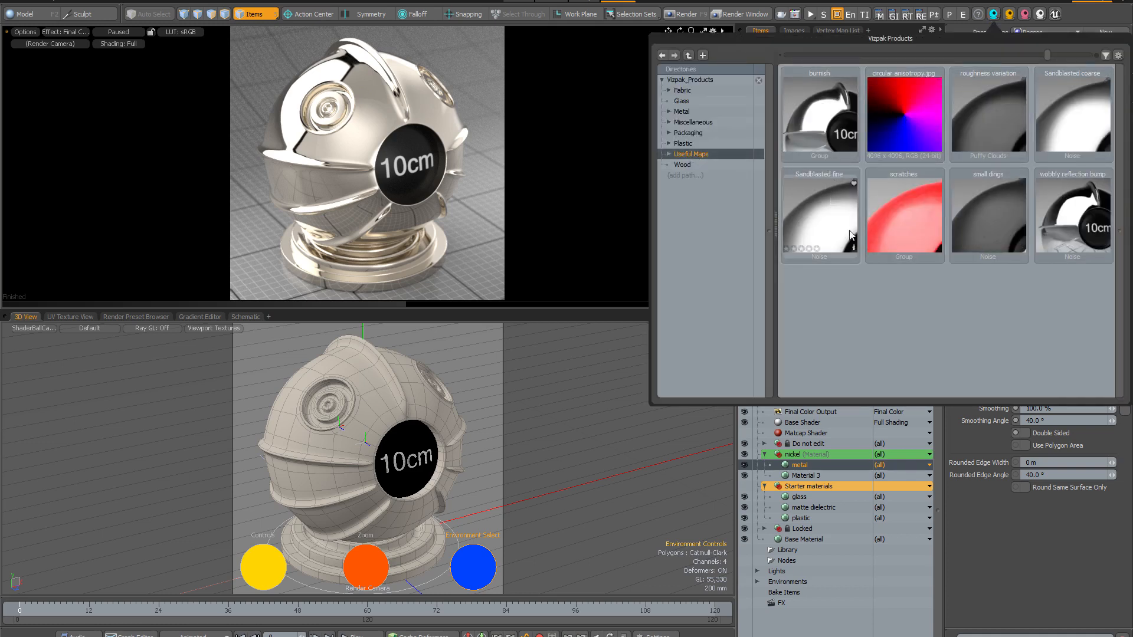
pyautogui.moveTo(904, 201); pyautogui.dragTo(816, 459)
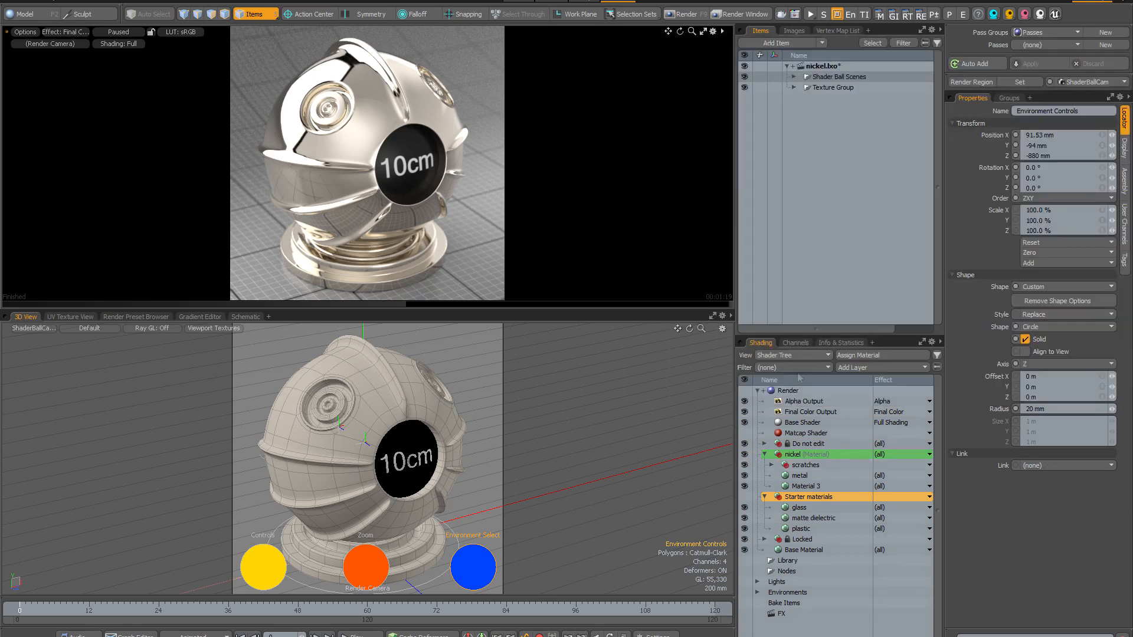
# - Set the effect of the three small scratches image layers in the scratches group to Roughness and save the scene
pyautogui.click(771, 465)
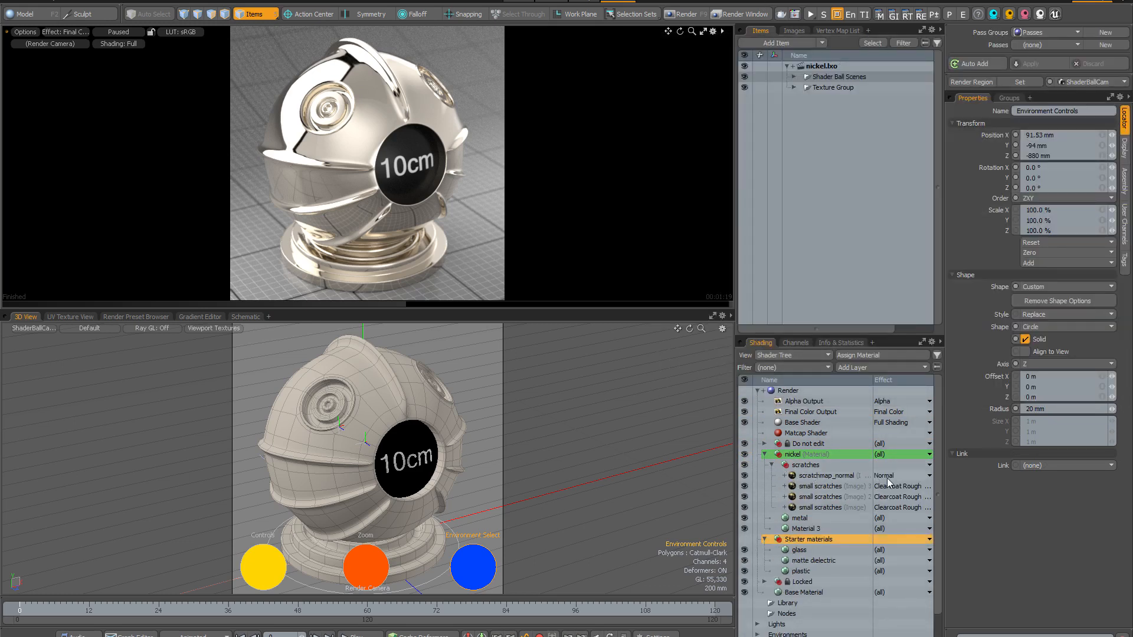
pyautogui.click(813, 485)
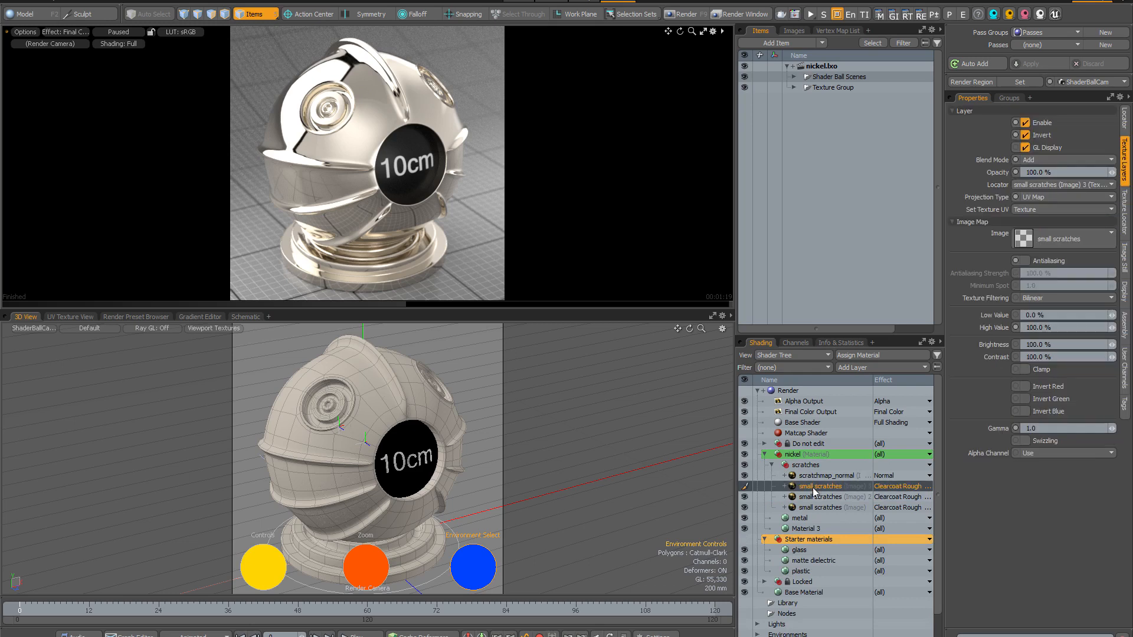
pyautogui.keyDown('shift'); pyautogui.click(818, 508); pyautogui.keyUp('shift')
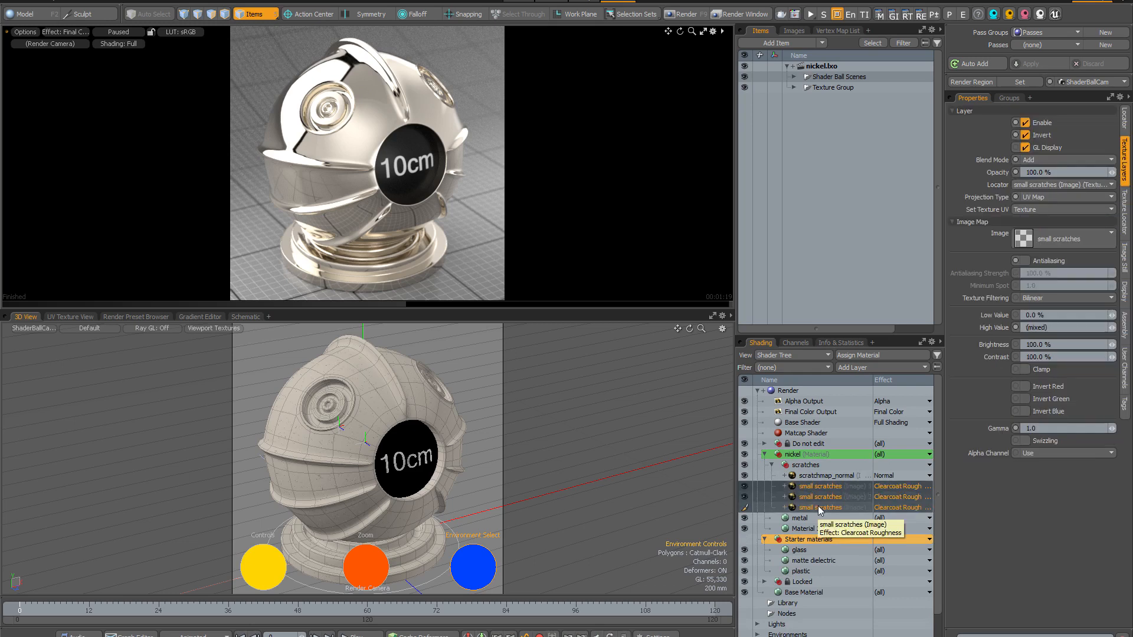
pyautogui.click(895, 503)
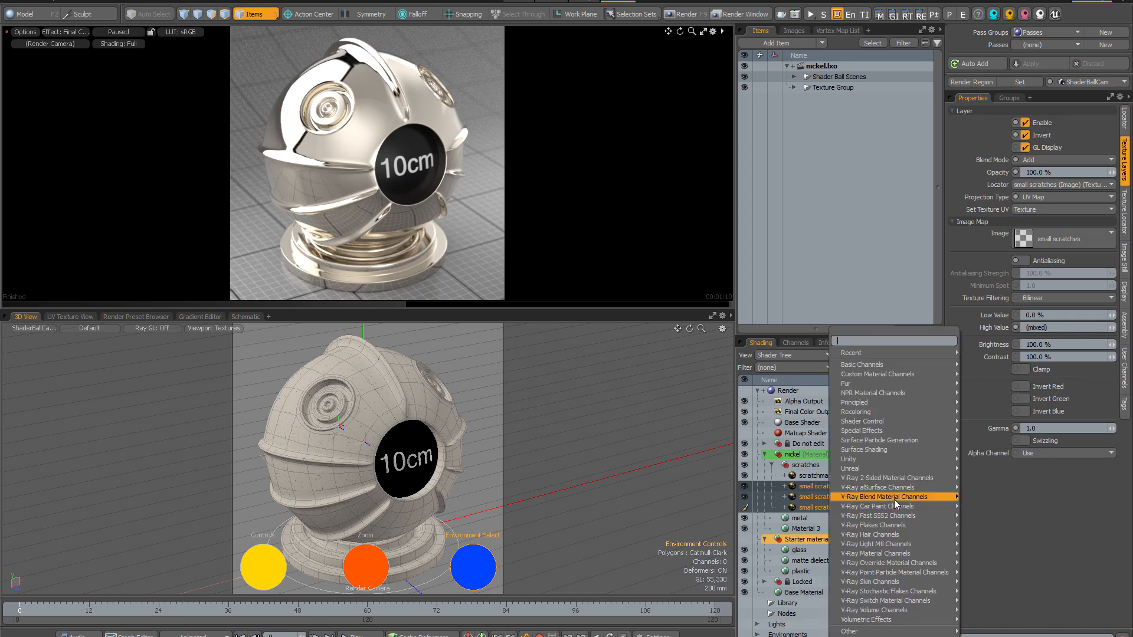
pyautogui.moveTo(890, 365)
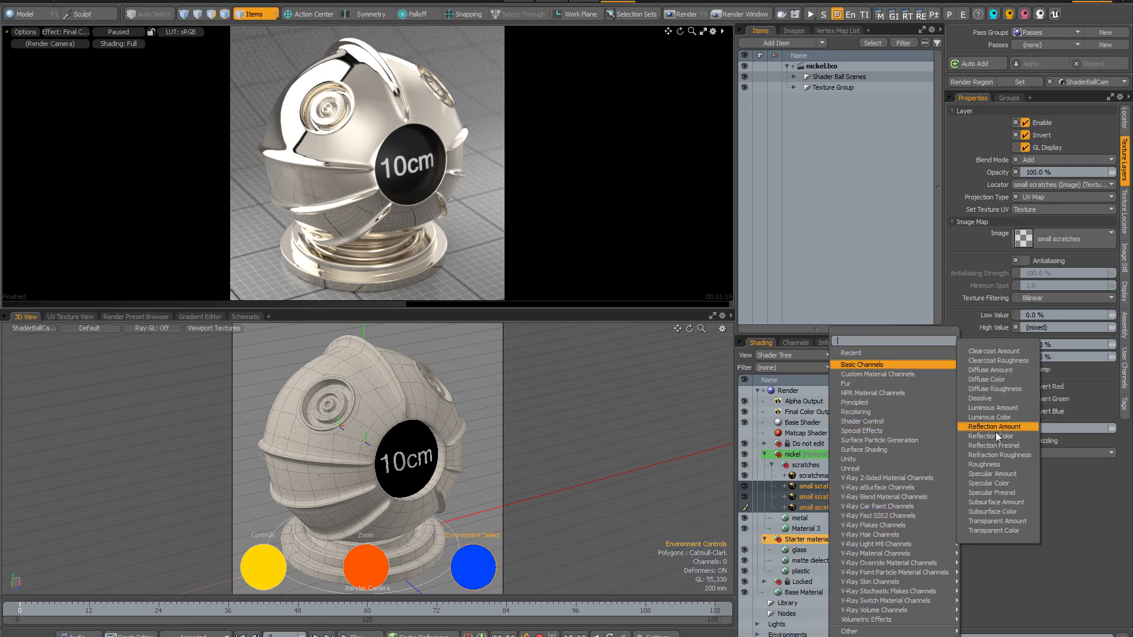
pyautogui.click(991, 465)
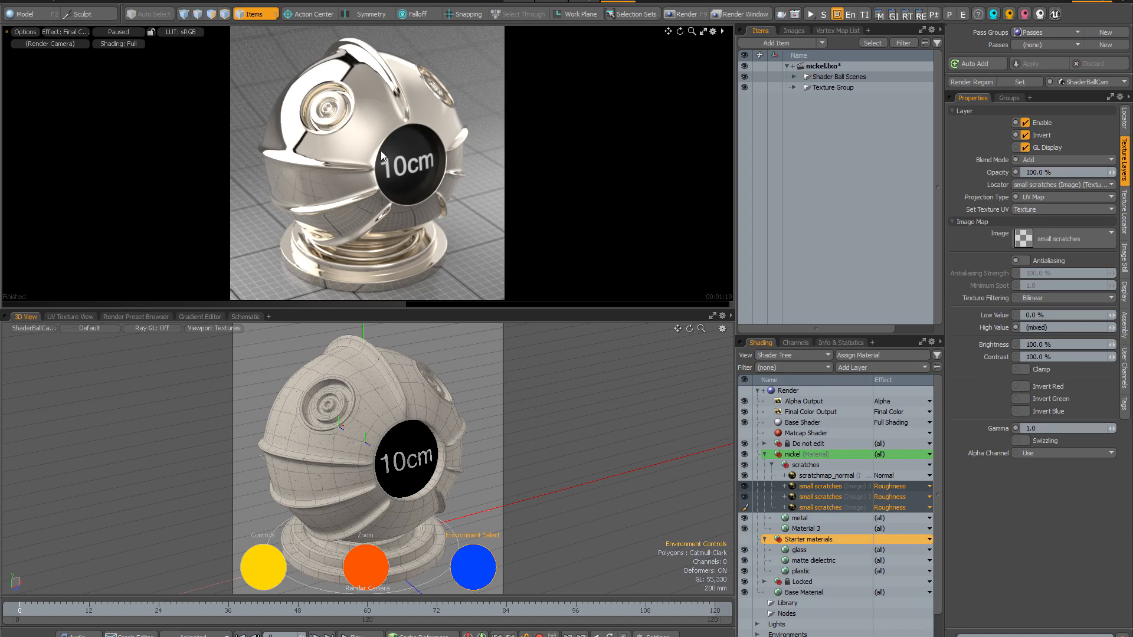
pyautogui.hotkey('ctrl', 's')
pyautogui.click(772, 465)
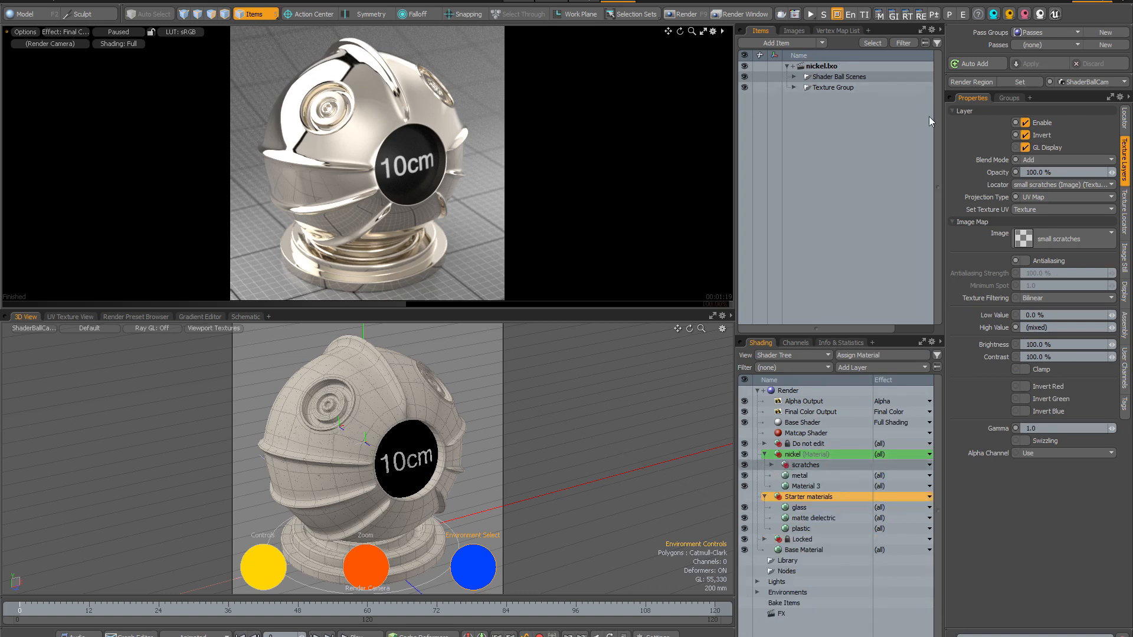
# - Add the roughness variation preset from the Vizpak Useful Maps to the nickel group, above the scratches group
pyautogui.click(994, 15)
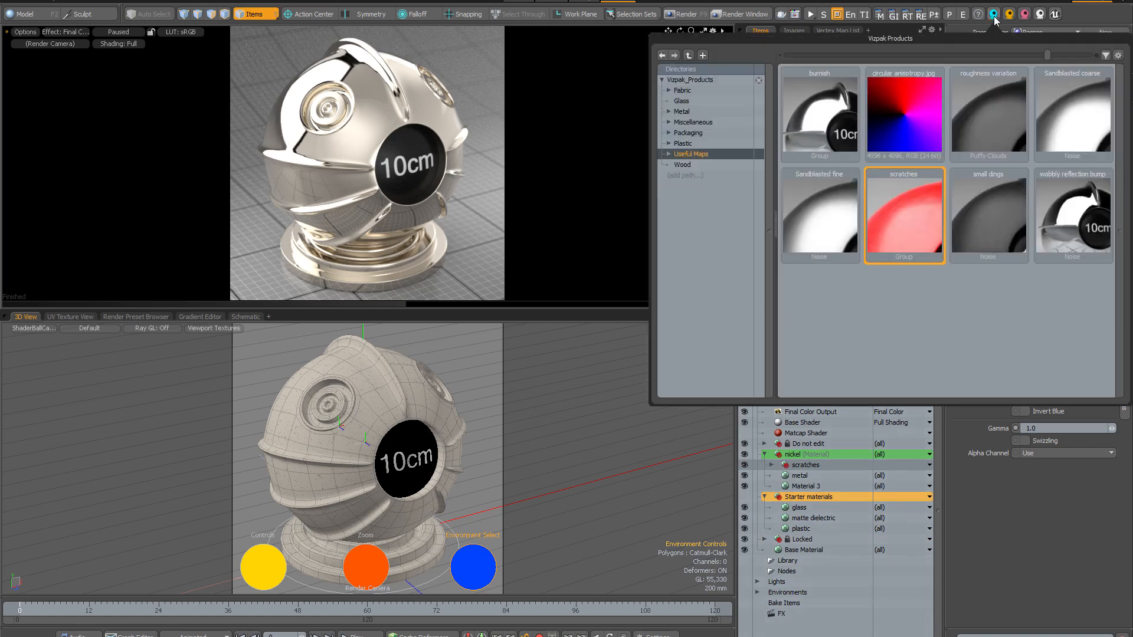
pyautogui.click(993, 118)
pyautogui.moveTo(978, 172); pyautogui.dragTo(807, 465)
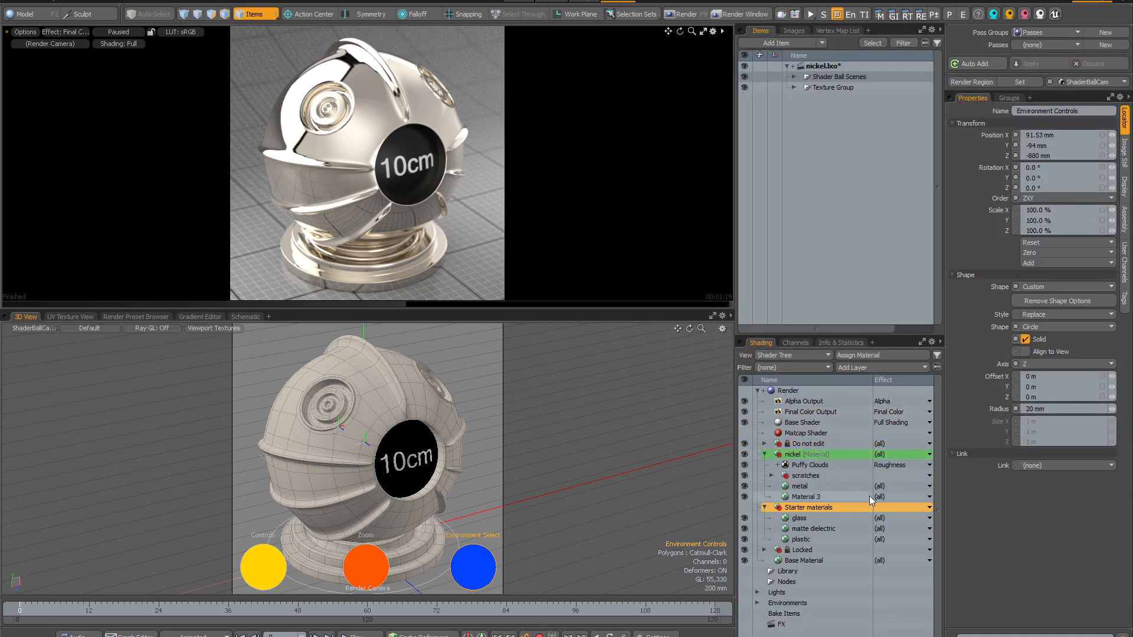
# - Set the foreground value of the Puffy Clouds layer to 25%
pyautogui.click(803, 465)
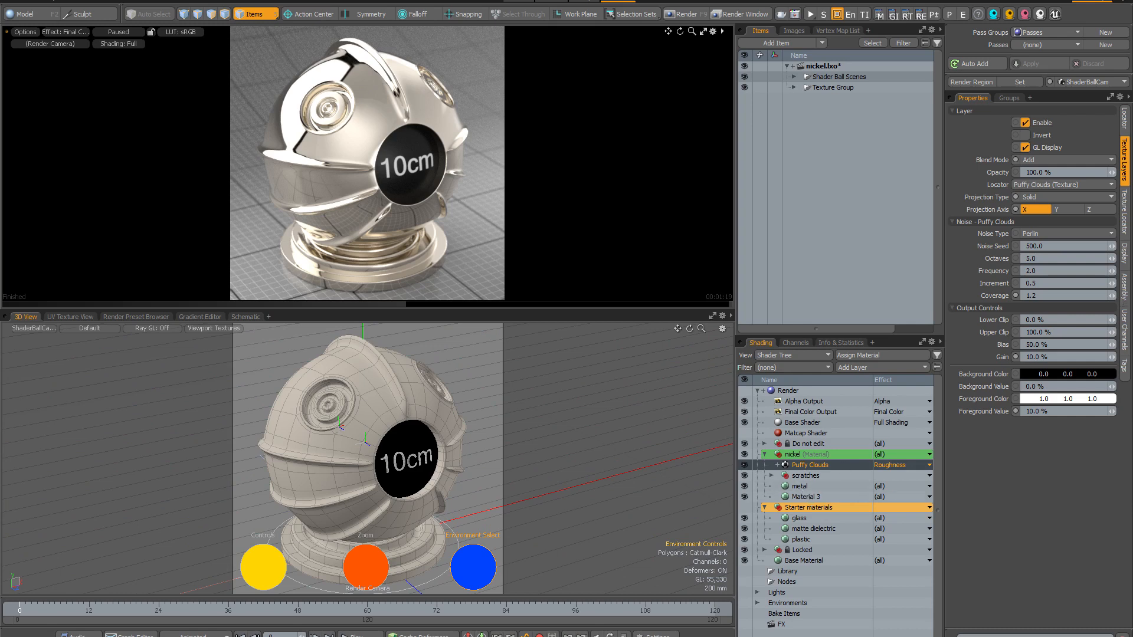
pyautogui.click(1054, 411)
pyautogui.write('25')
pyautogui.press('Return')
# - Set the texture size of the Puffy Clouds layer to 250 mm on all axes
pyautogui.click(1124, 213)
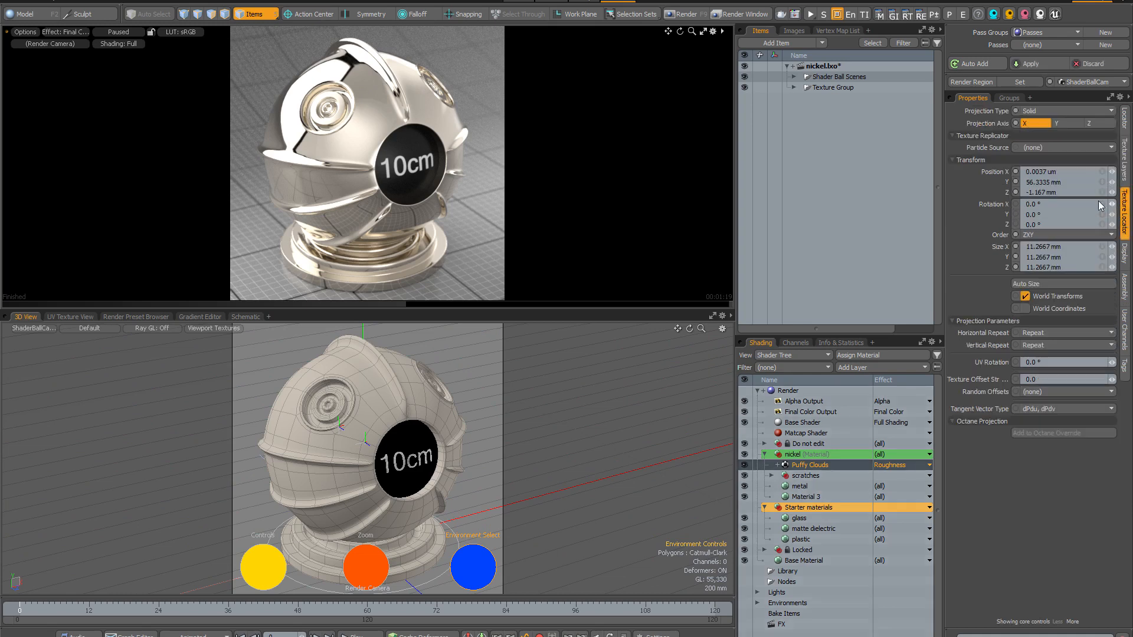
pyautogui.click(1064, 247)
pyautogui.write('0.25')
pyautogui.press('Return')
# - Render the shader ball in the maximized preview and edit the opacity of the scratchmap_normal layer
pyautogui.click(704, 31)
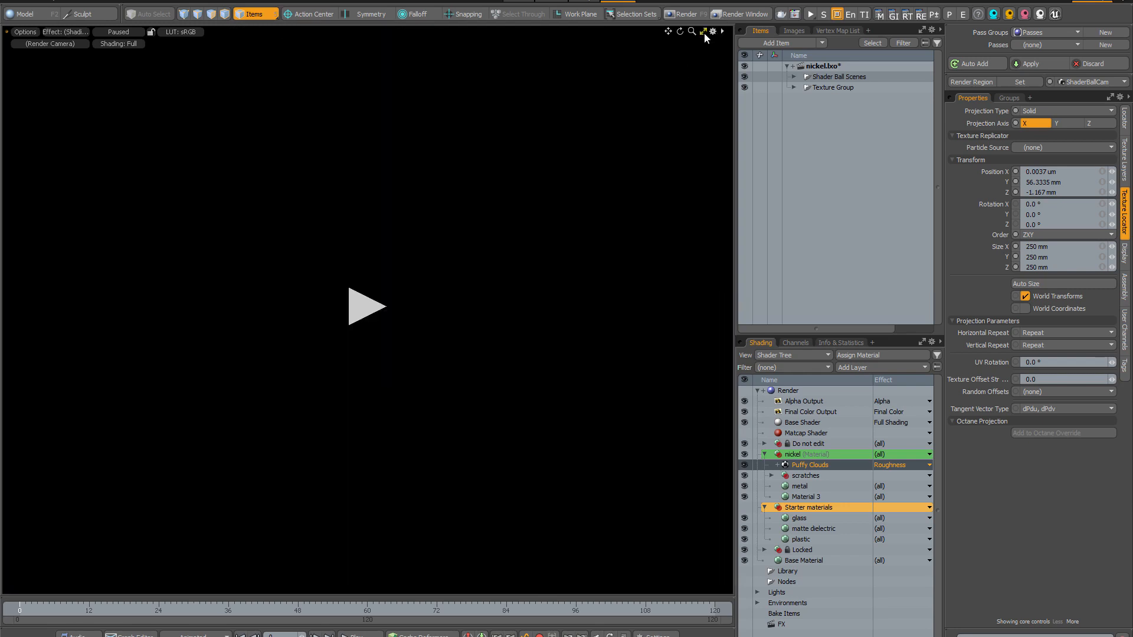
pyautogui.click(361, 318)
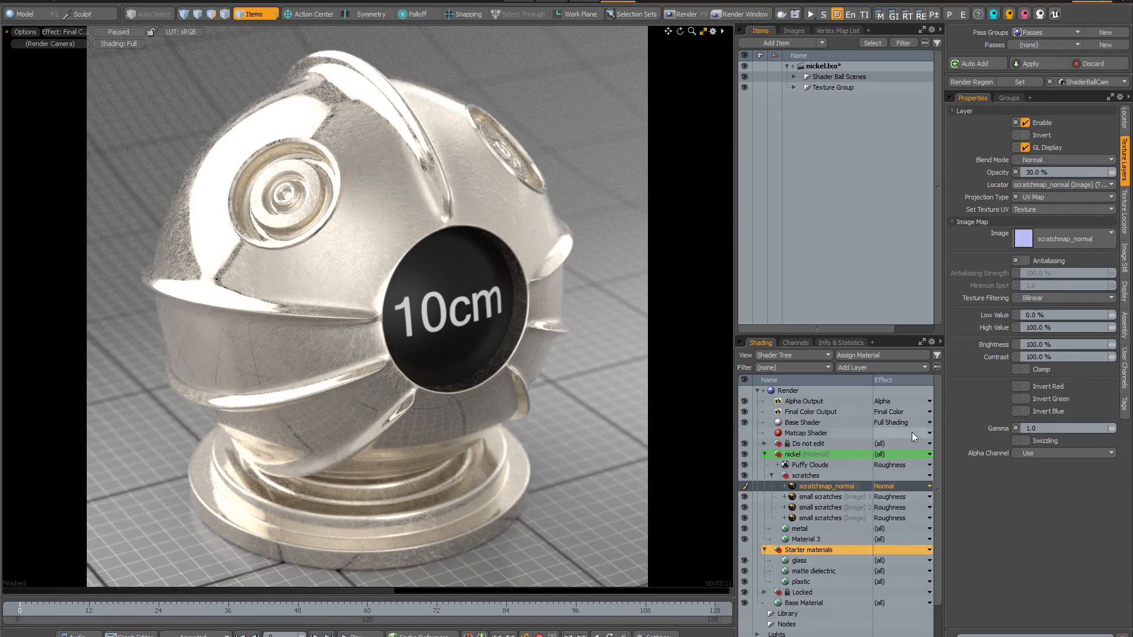
pyautogui.click(1034, 172)
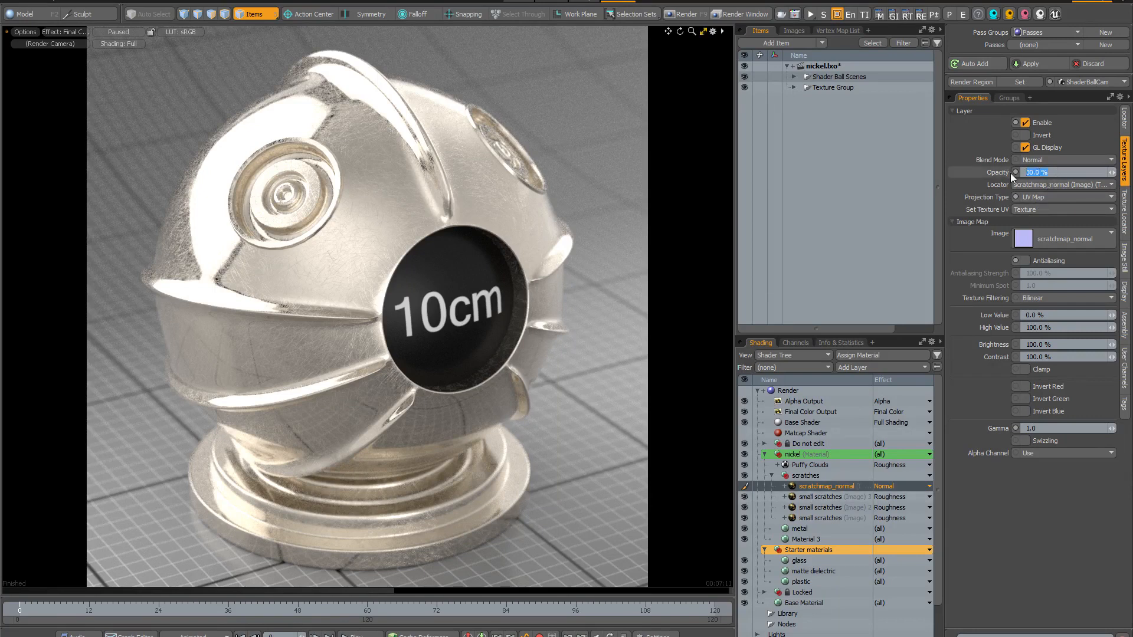
pyautogui.press('Return')
# - Set the metal material's roughness to 20% and refresh the preview render
pyautogui.click(807, 530)
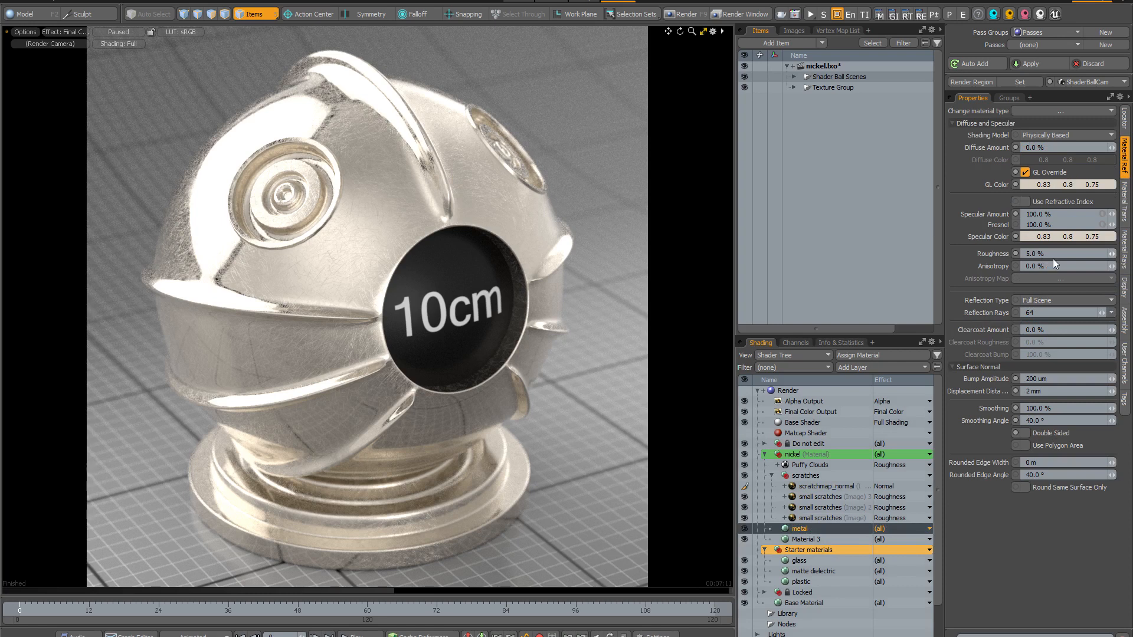
pyautogui.moveTo(1045, 254); pyautogui.dragTo(1004, 257)
pyautogui.write('20')
pyautogui.press('Return')
pyautogui.click(129, 31)
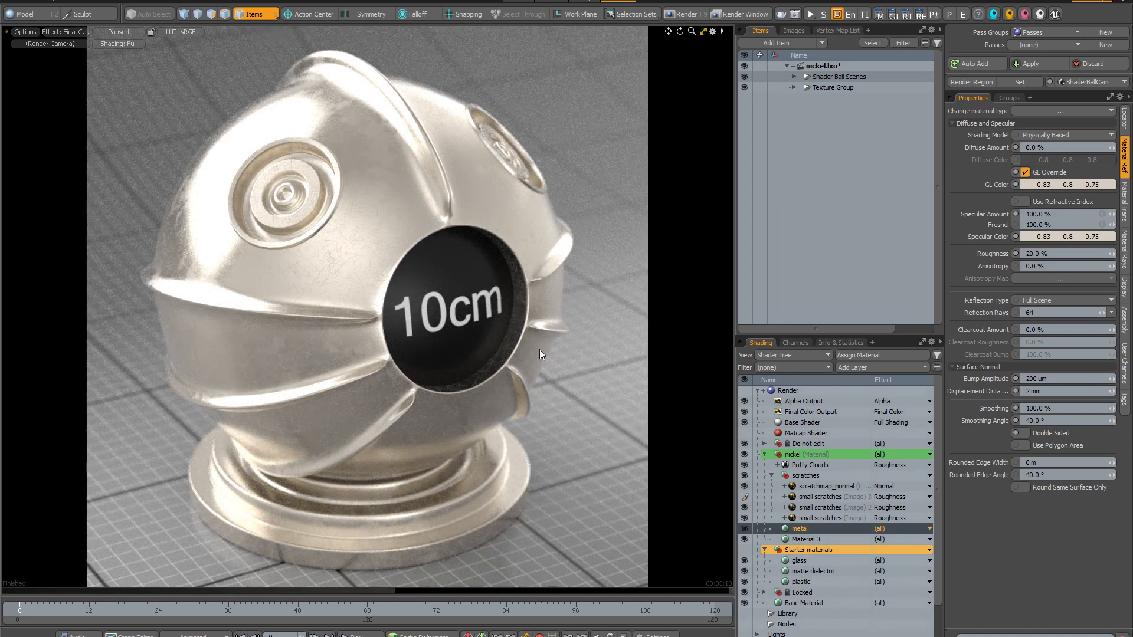
# - Set the opacity of all three small scratches layers to 50%
pyautogui.click(830, 497)
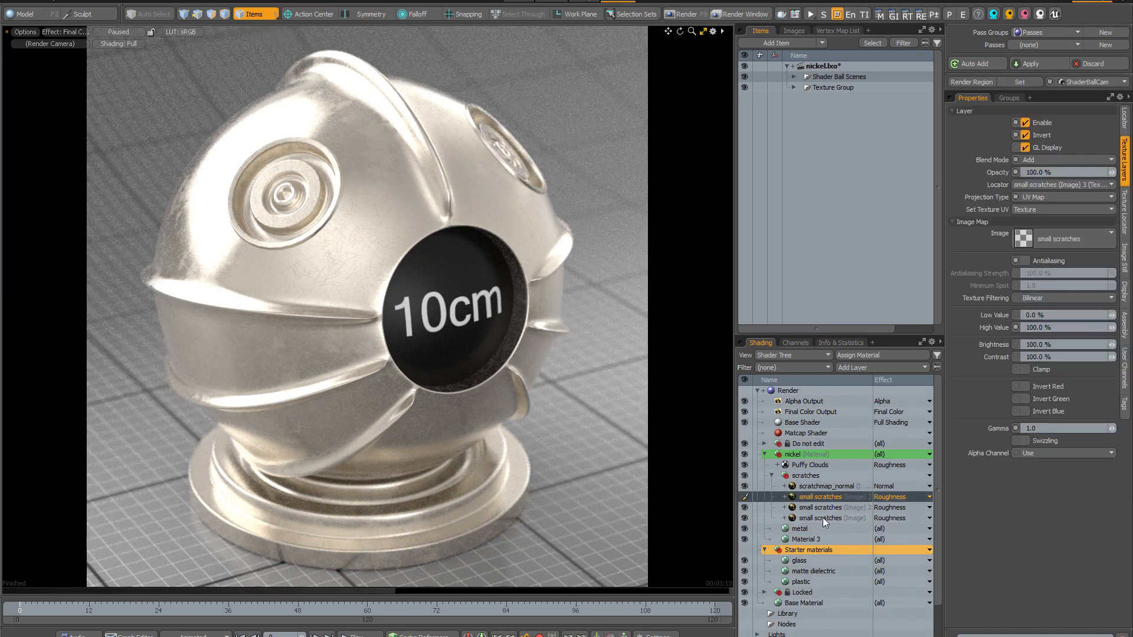
pyautogui.keyDown('shift'); pyautogui.click(822, 518); pyautogui.keyUp('shift')
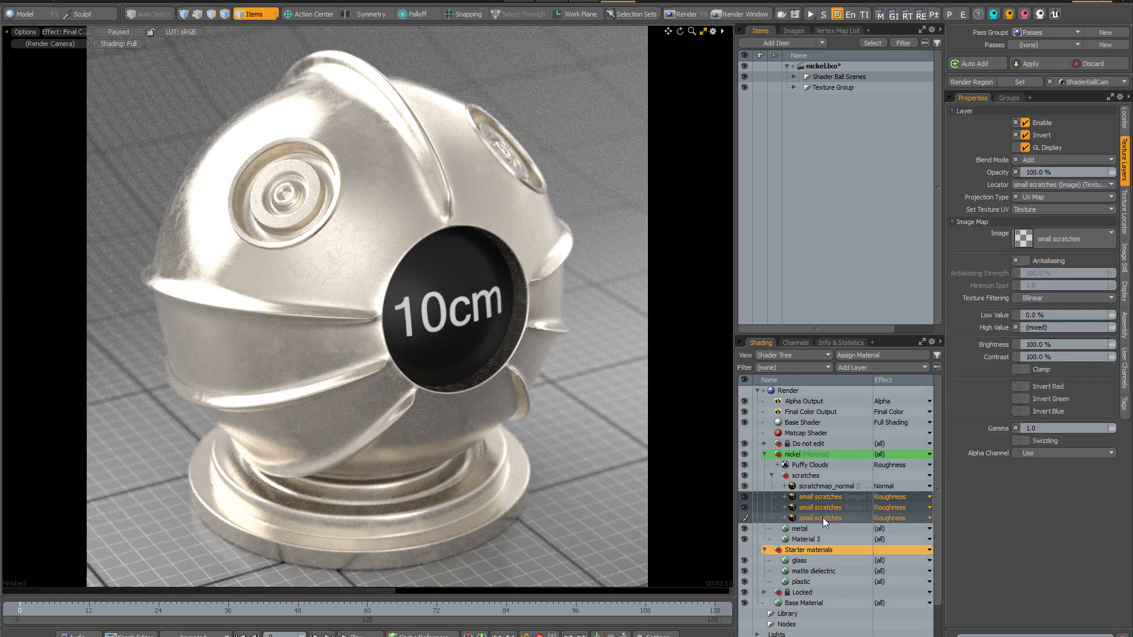
pyautogui.click(1062, 171)
pyautogui.write('5')
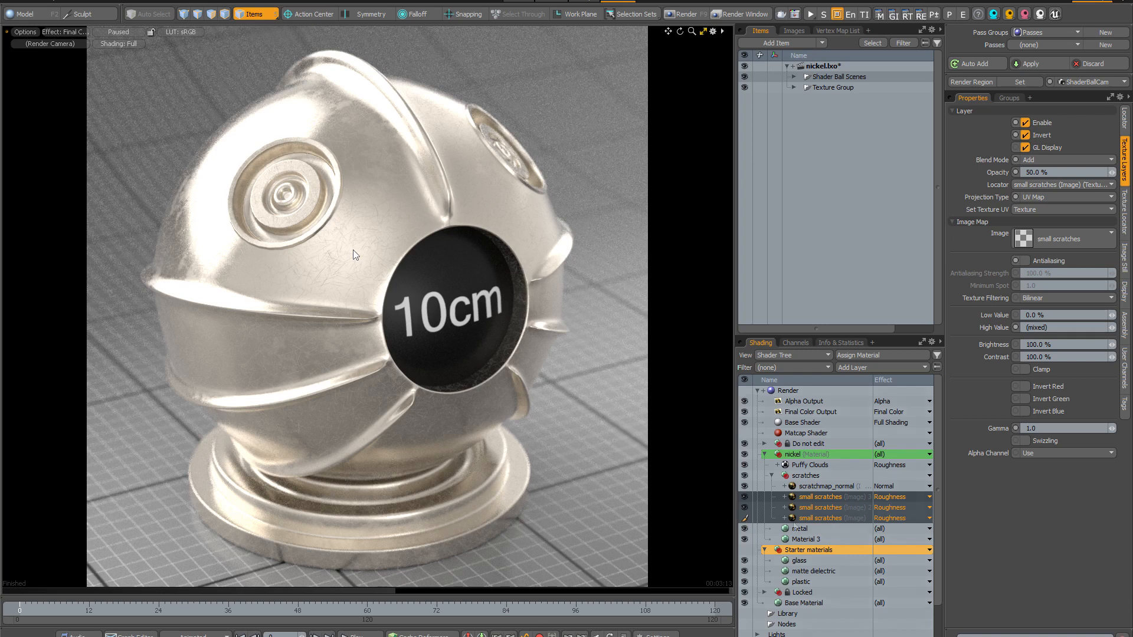
# - Add a Noise texture above the Puffy Clouds layer in the nickel group and set its effect to Specular Color
pyautogui.click(804, 464)
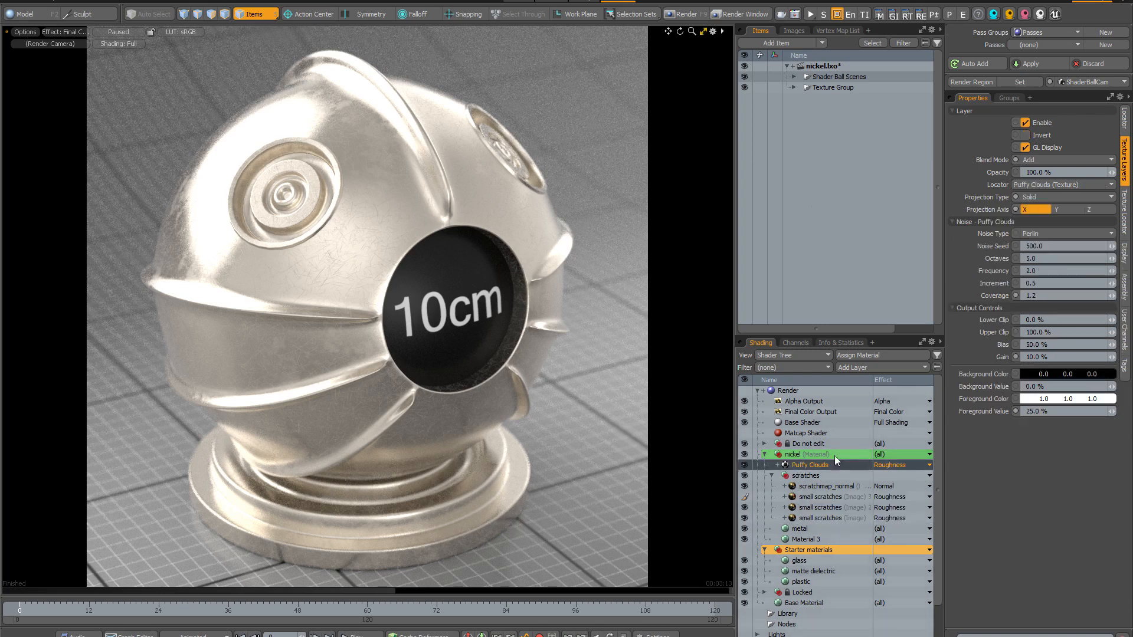
pyautogui.click(848, 368)
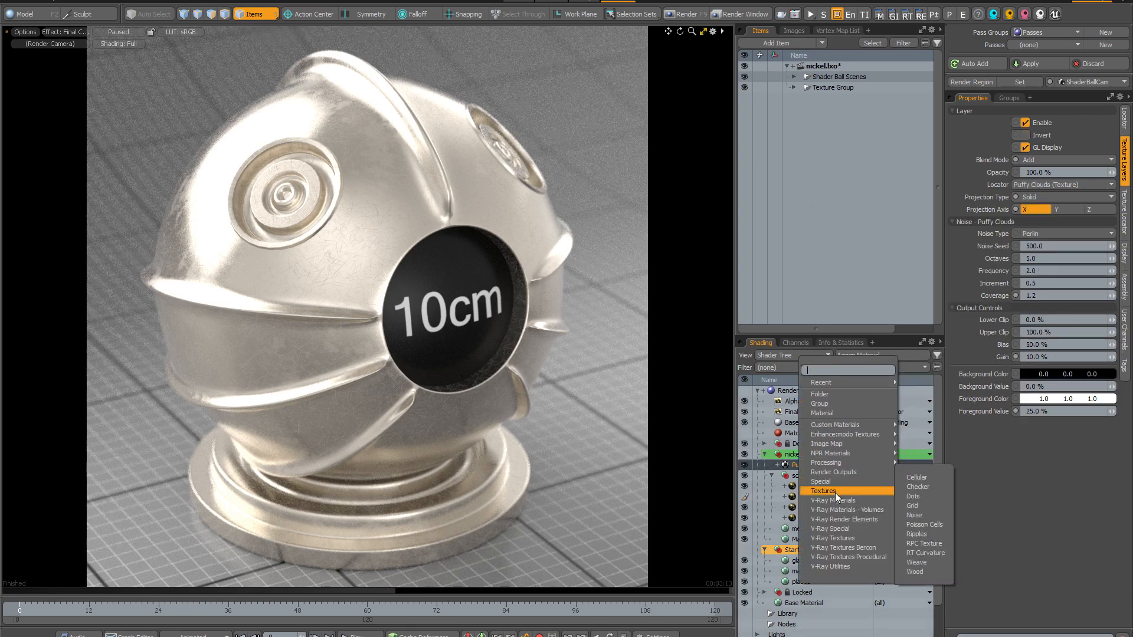
pyautogui.moveTo(835, 491)
pyautogui.click(919, 491)
pyautogui.click(888, 466)
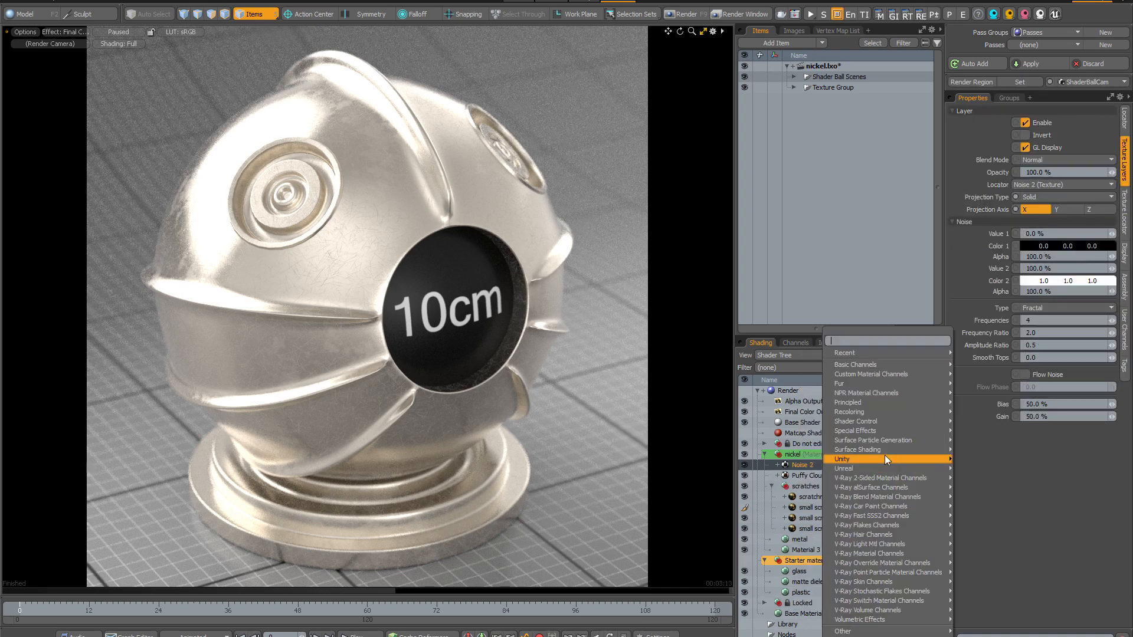
pyautogui.moveTo(876, 364)
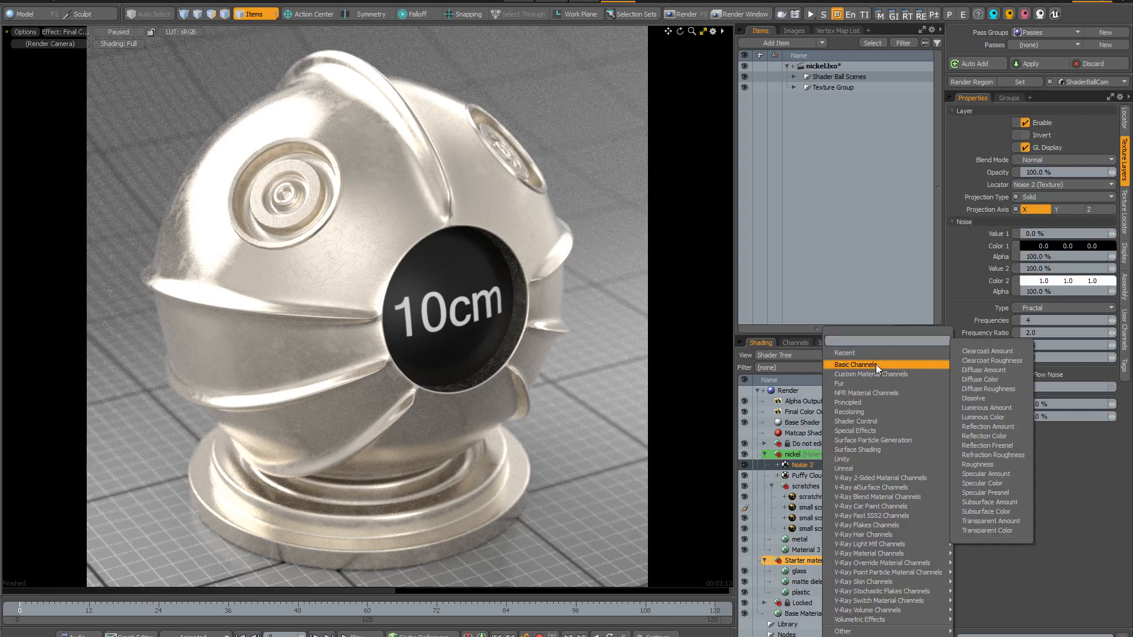
pyautogui.click(988, 484)
# - Set the texture size of the new noise layer to 500 mm on all axes
pyautogui.click(1124, 227)
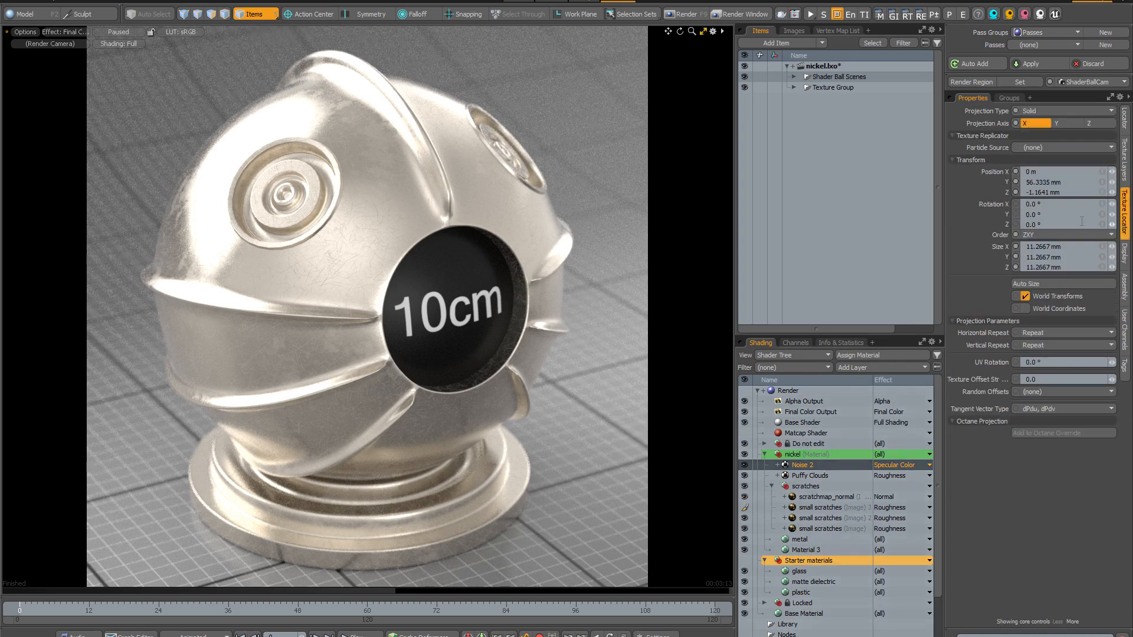
pyautogui.click(1074, 249)
pyautogui.write('0.5')
pyautogui.press('Return')
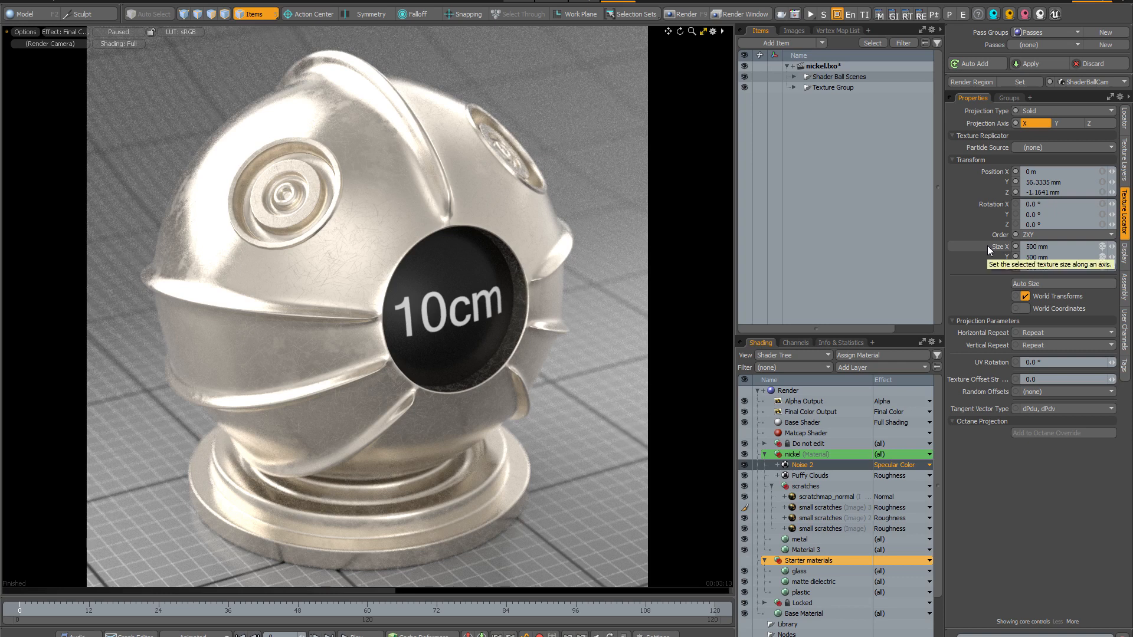
# - Set the noise layer's Color 1 to a muted red of about 0.66, 0.4, 0.41
pyautogui.click(1124, 158)
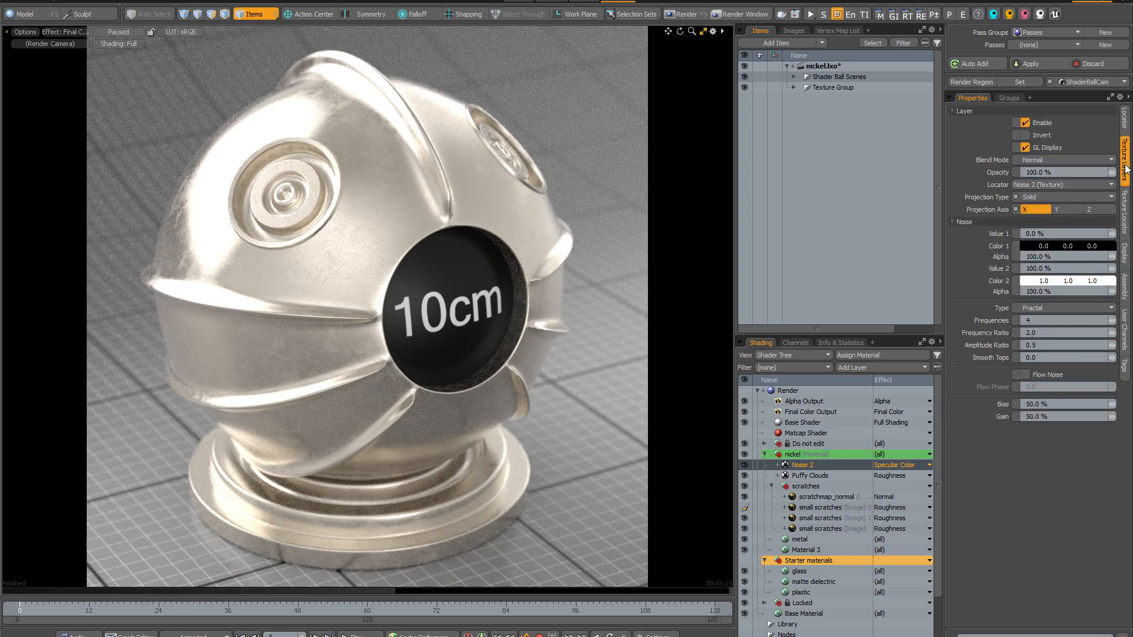
pyautogui.click(1062, 246)
pyautogui.moveTo(666, 277); pyautogui.dragTo(677, 277)
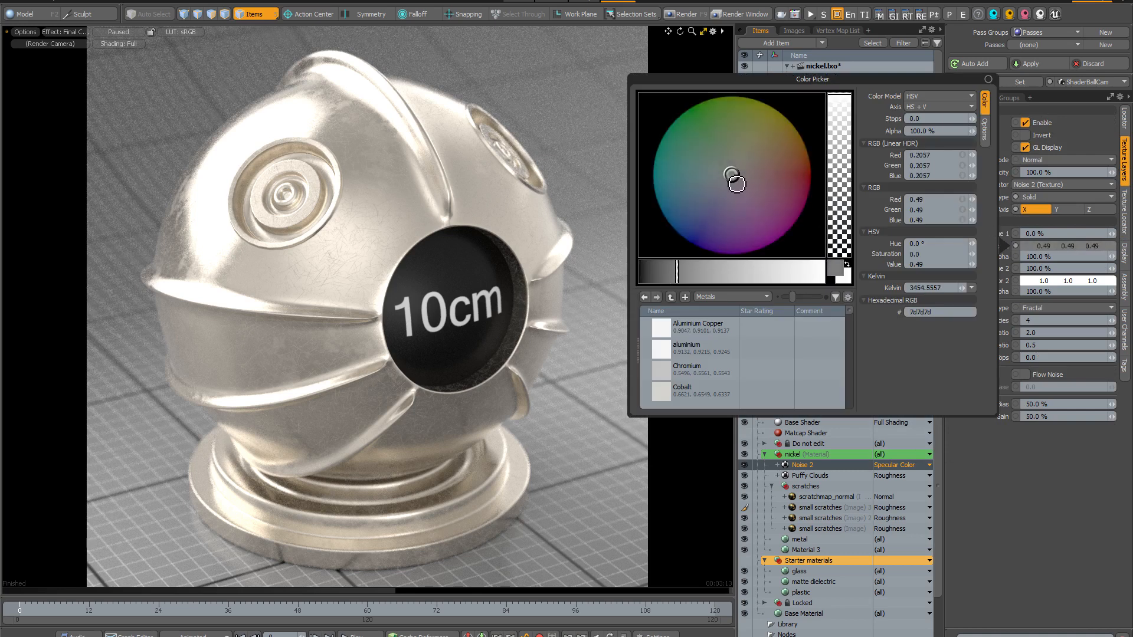
pyautogui.moveTo(734, 177); pyautogui.dragTo(785, 180)
pyautogui.moveTo(678, 275); pyautogui.dragTo(716, 274)
pyautogui.click(1032, 470)
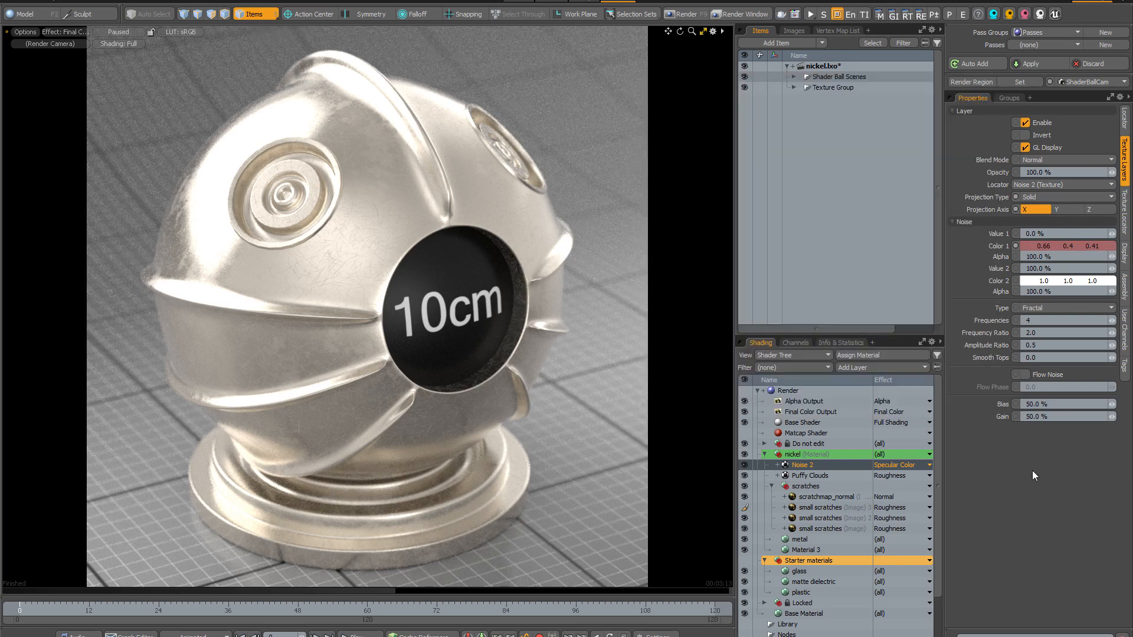
# - Blend the noise layer with Multiply at 60% opacity and refresh the preview render
pyautogui.click(1065, 161)
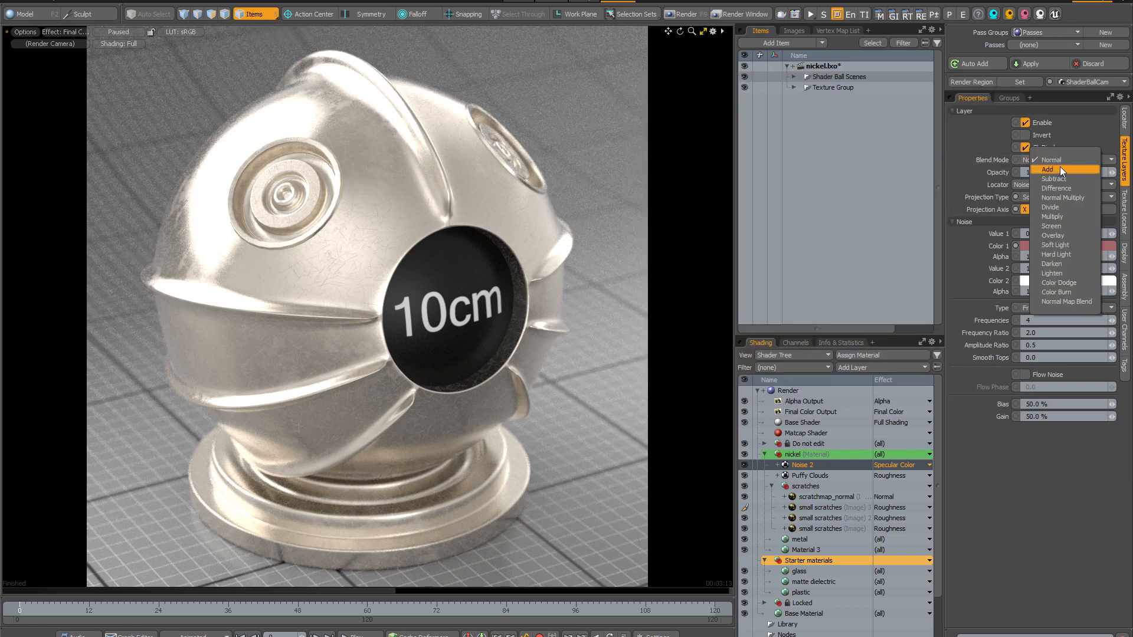
pyautogui.click(1057, 217)
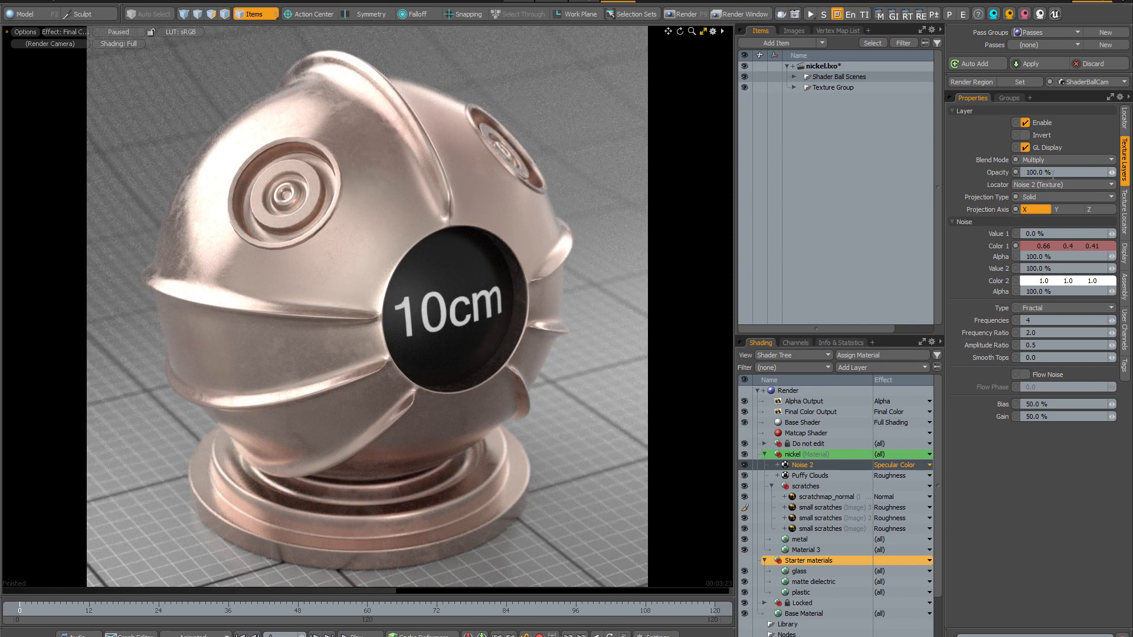
pyautogui.click(1063, 172)
pyautogui.write('60')
pyautogui.press('Return')
pyautogui.click(128, 31)
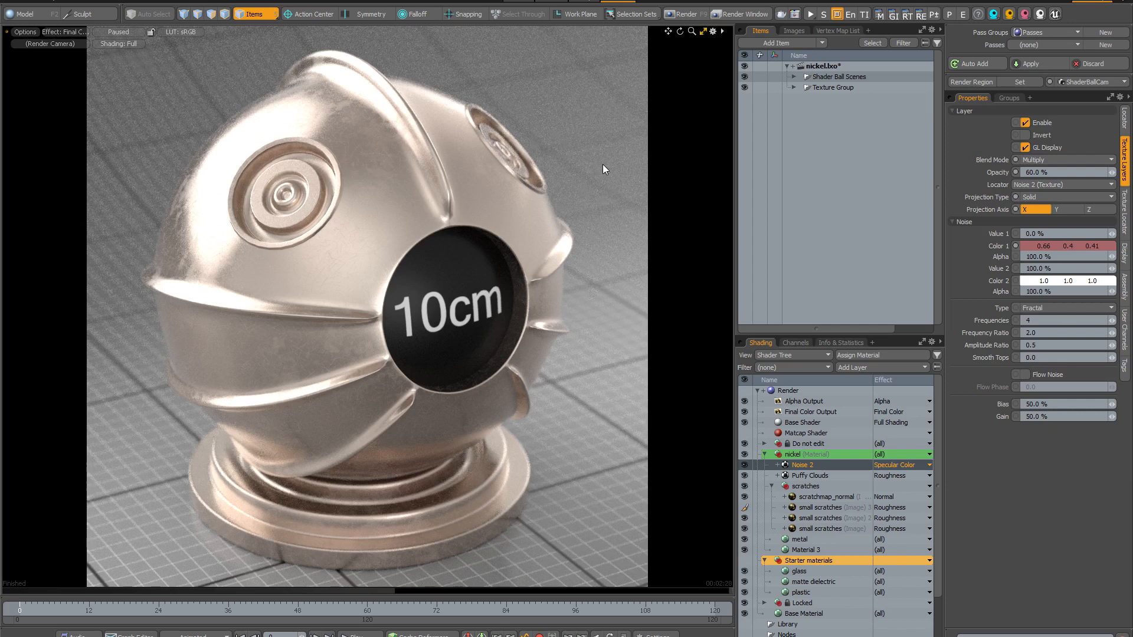
# - Restore the preview beside the 3D view, restart its render and switch the environment selection to 4 and on to 6
pyautogui.click(702, 33)
pyautogui.click(366, 163)
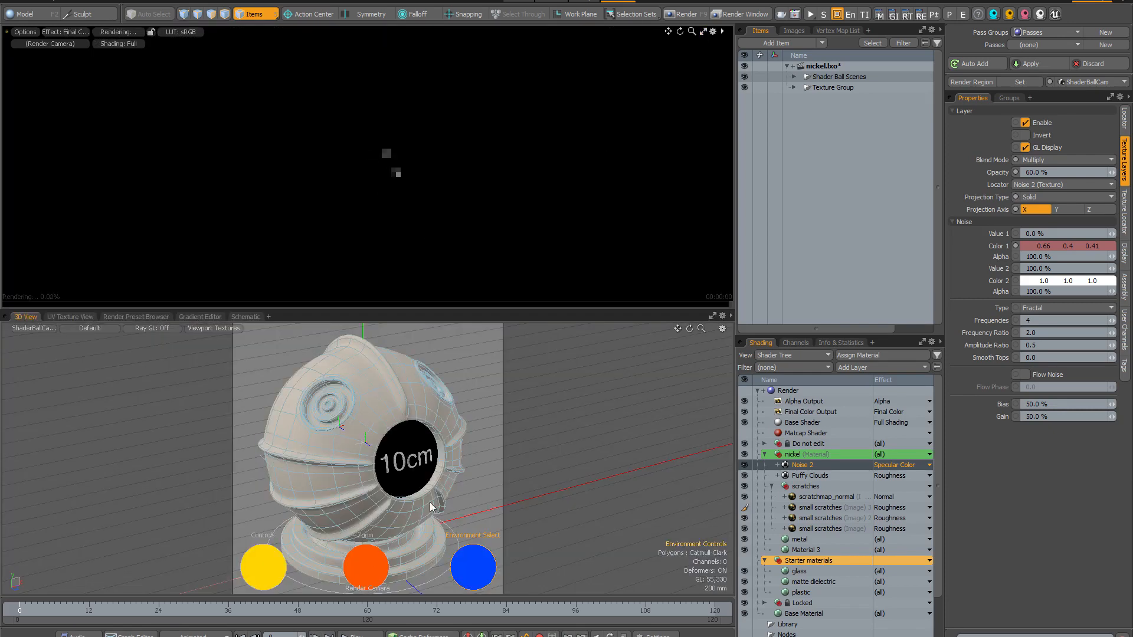
pyautogui.click(481, 565)
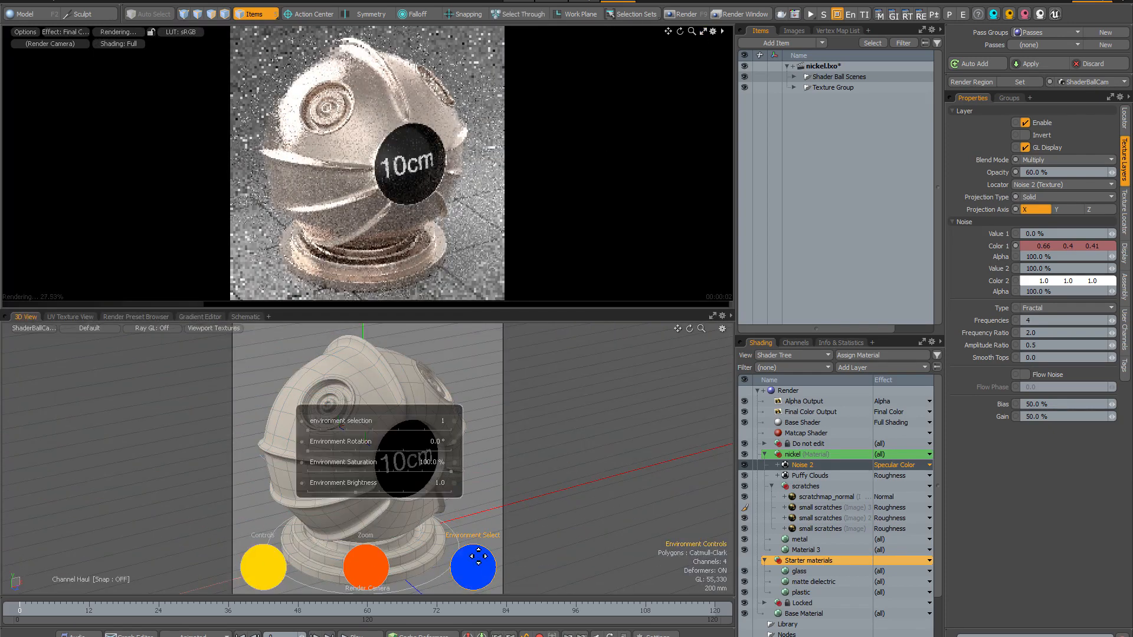
pyautogui.moveTo(309, 431); pyautogui.dragTo(346, 431)
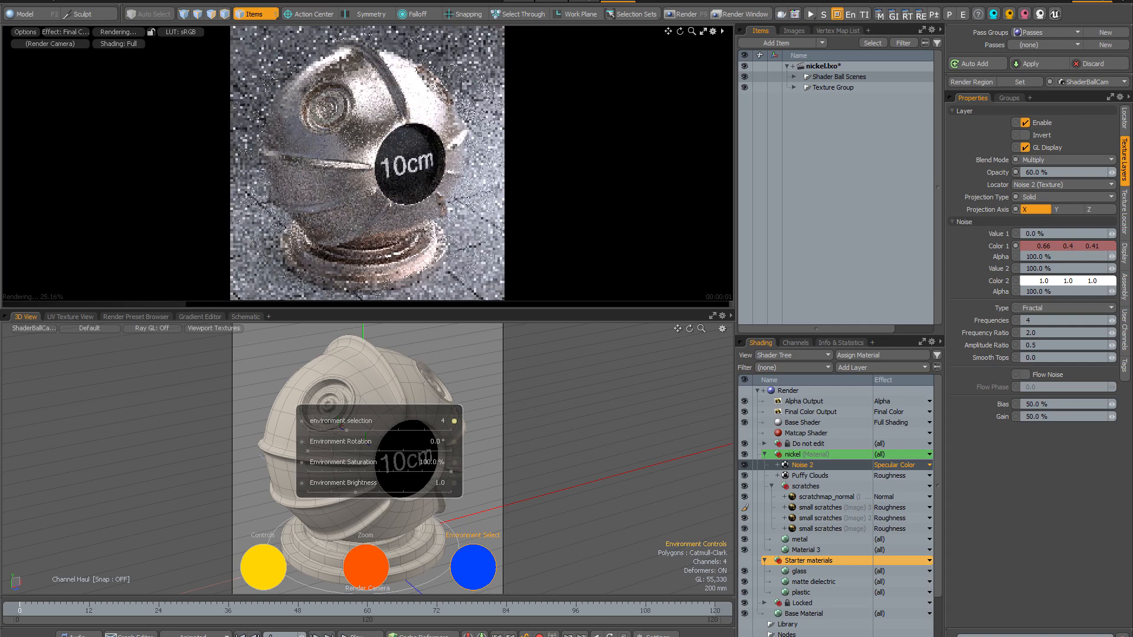
pyautogui.press('Right')
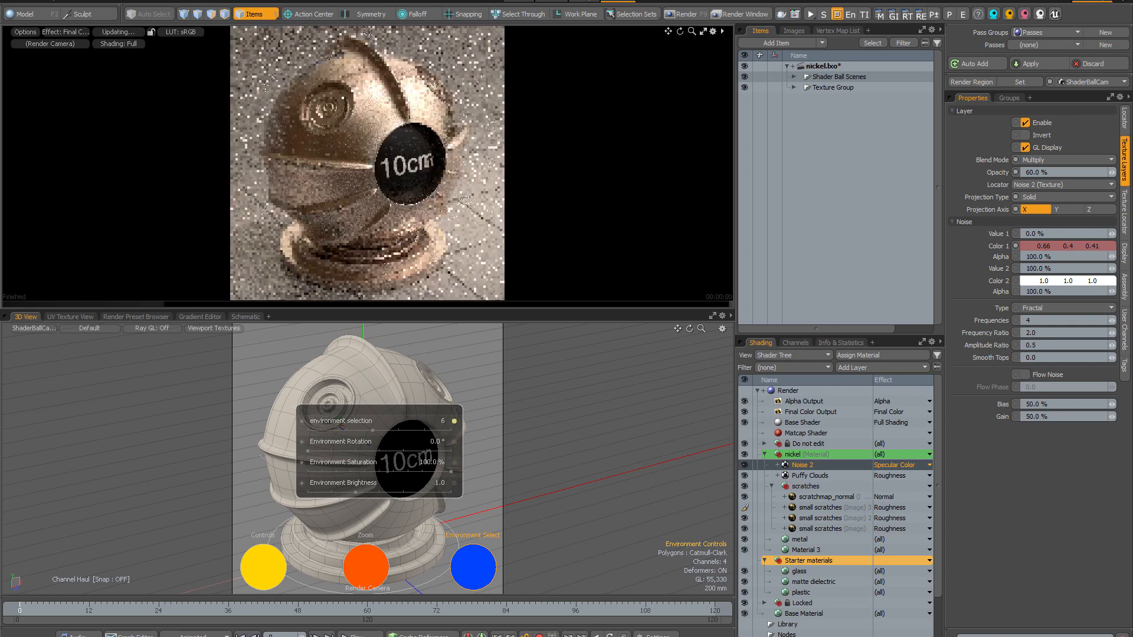
# - Preview the material with environment selections 7, 9 and 10, and return the selection to a lower-numbered environment
pyautogui.press('Right')
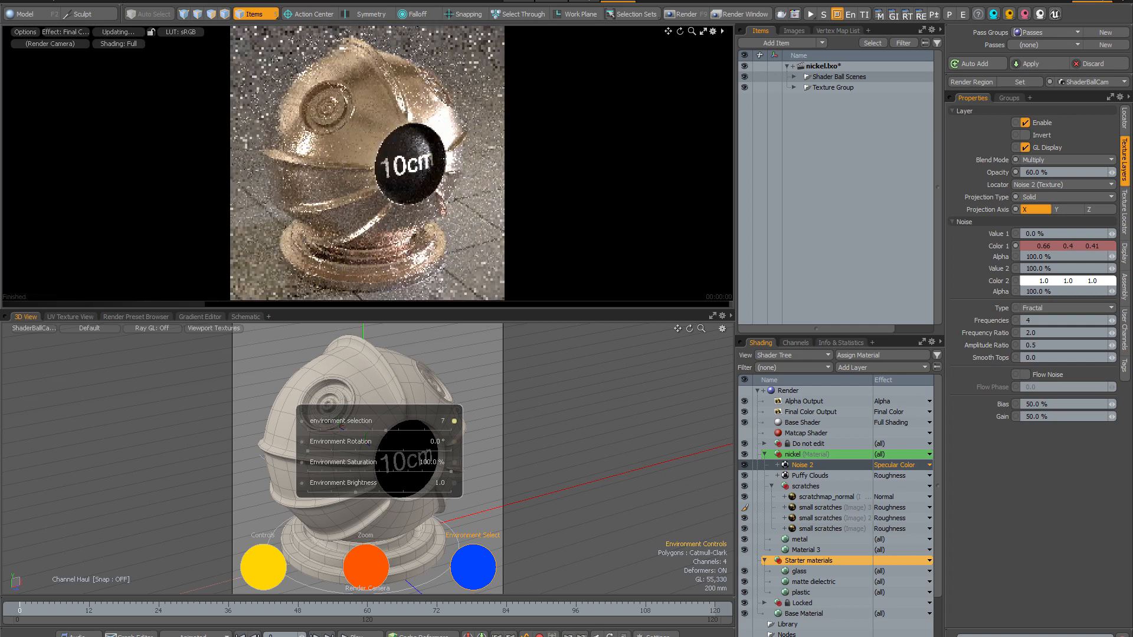
pyautogui.press('Right')
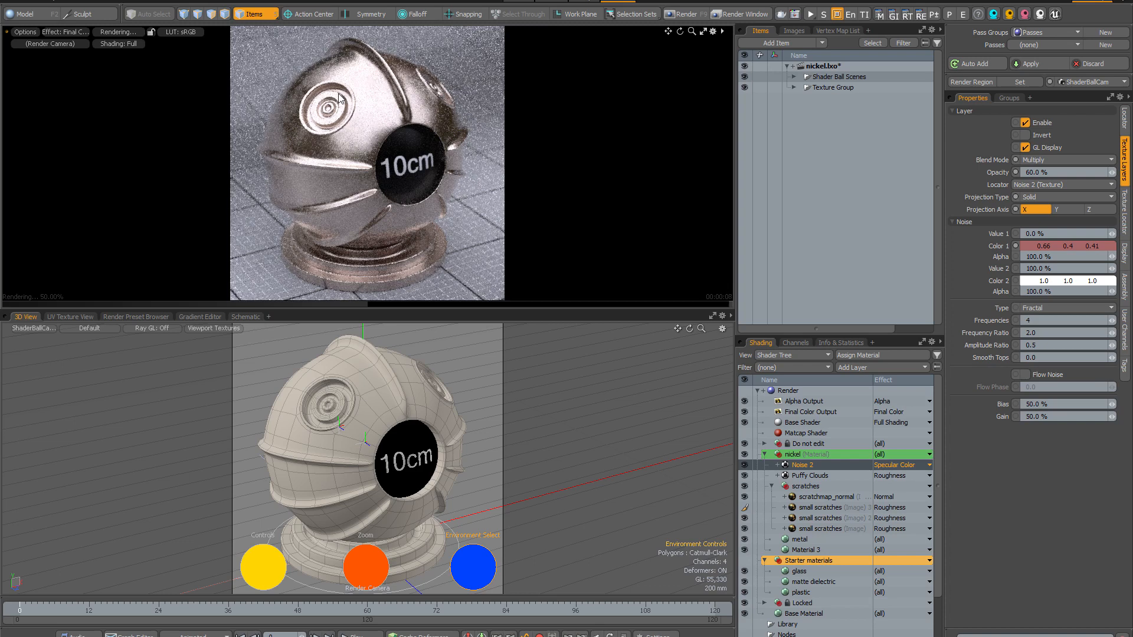
pyautogui.click(458, 567)
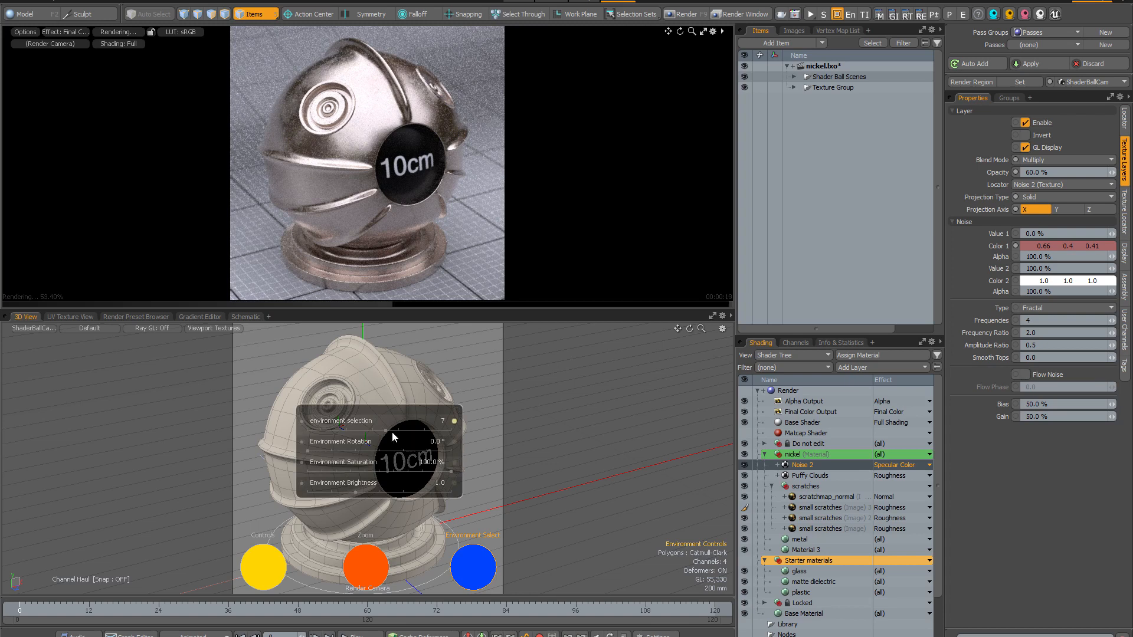
pyautogui.moveTo(387, 430); pyautogui.dragTo(411, 430)
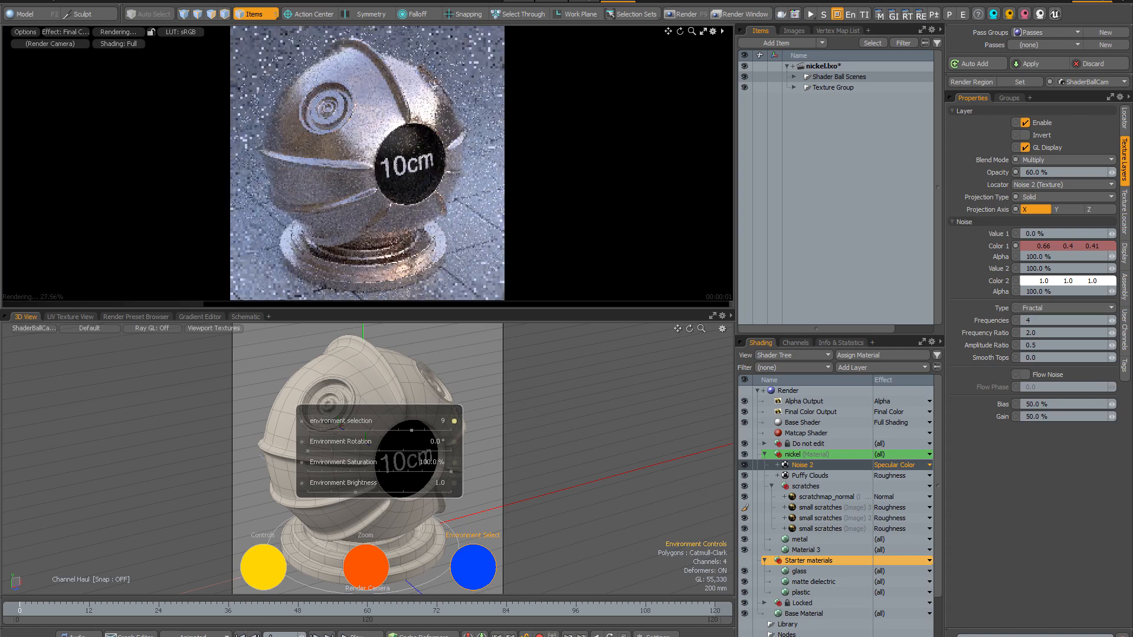
pyautogui.moveTo(412, 430); pyautogui.dragTo(424, 431)
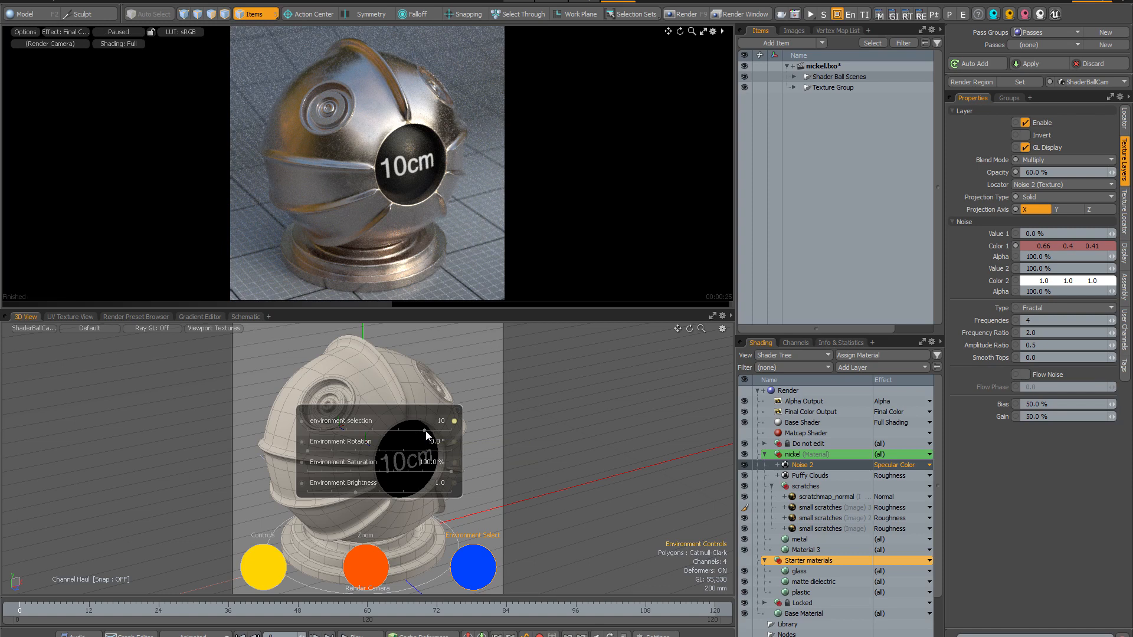
pyautogui.moveTo(425, 431); pyautogui.dragTo(399, 431)
pyautogui.press('space')
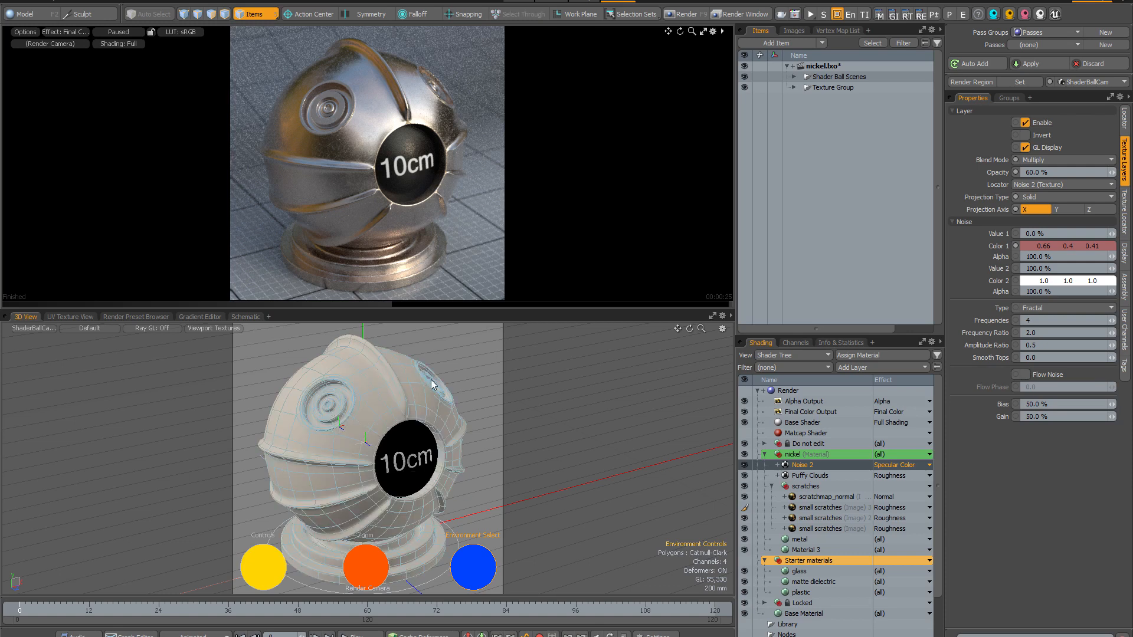
# - Open a separate preview window, start its final color render and enlarge the window until the image size is 100%
pyautogui.press('F10')
pyautogui.moveTo(519, 179); pyautogui.dragTo(394, 140)
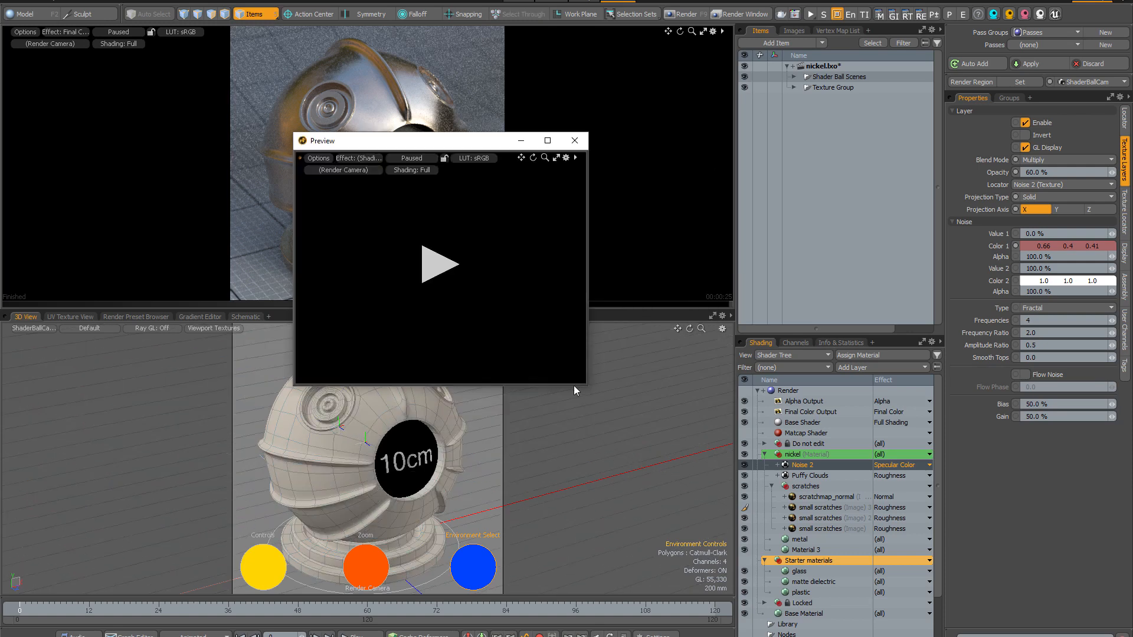
pyautogui.moveTo(591, 380); pyautogui.dragTo(718, 455)
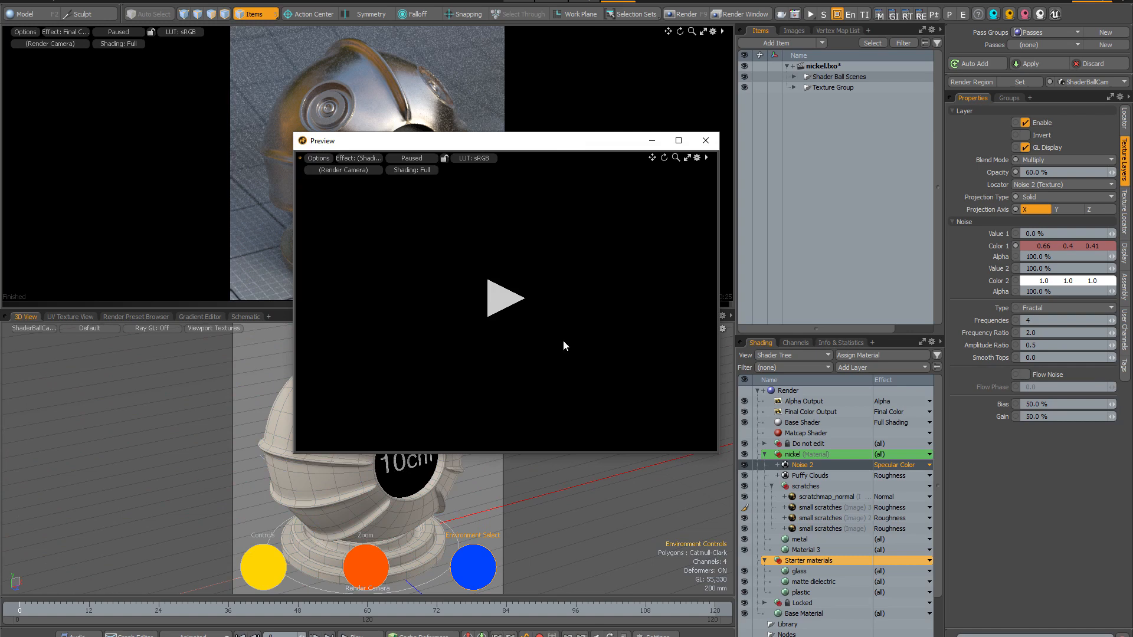
pyautogui.click(502, 303)
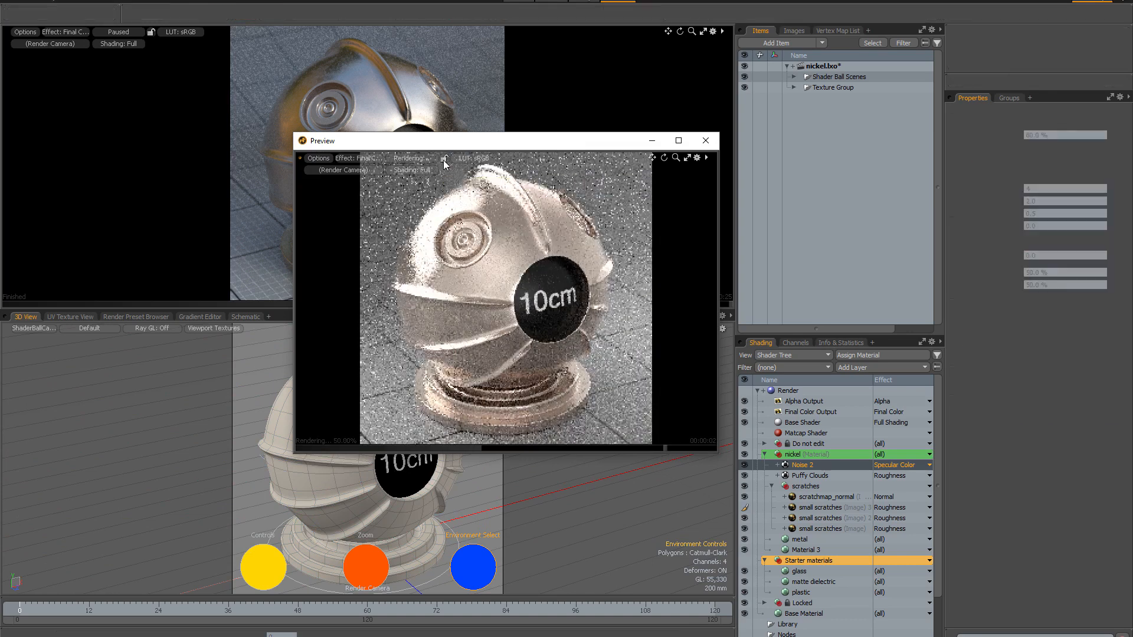
pyautogui.click(445, 159)
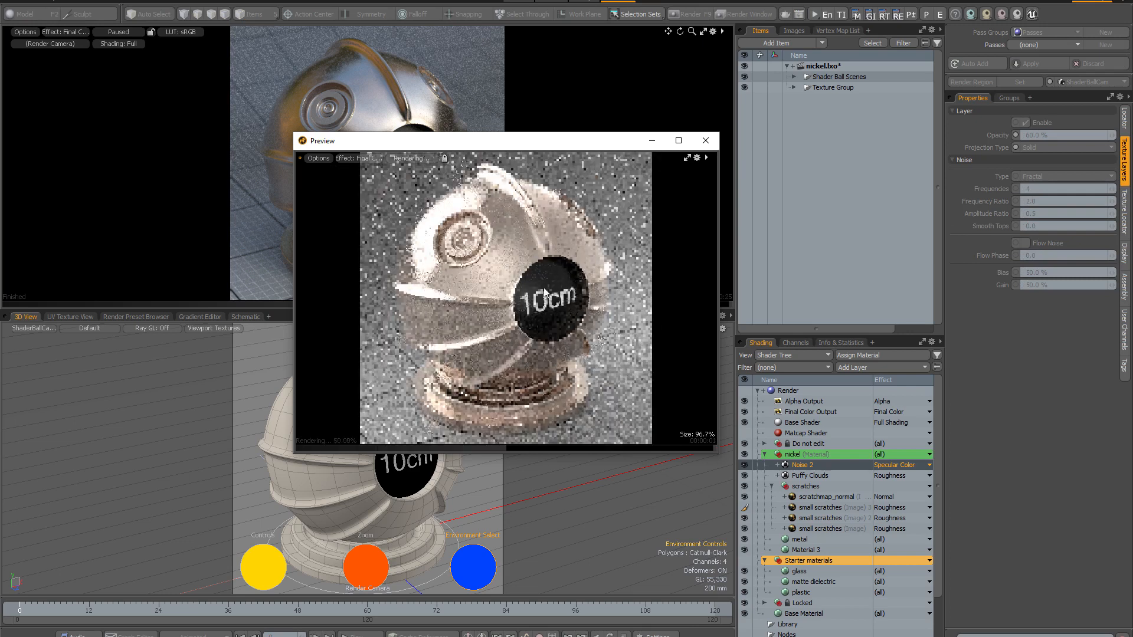
pyautogui.moveTo(725, 461)
pyautogui.mouseDown()
pyautogui.moveTo(756, 488)
pyautogui.moveTo(733, 468)
pyautogui.mouseUp()
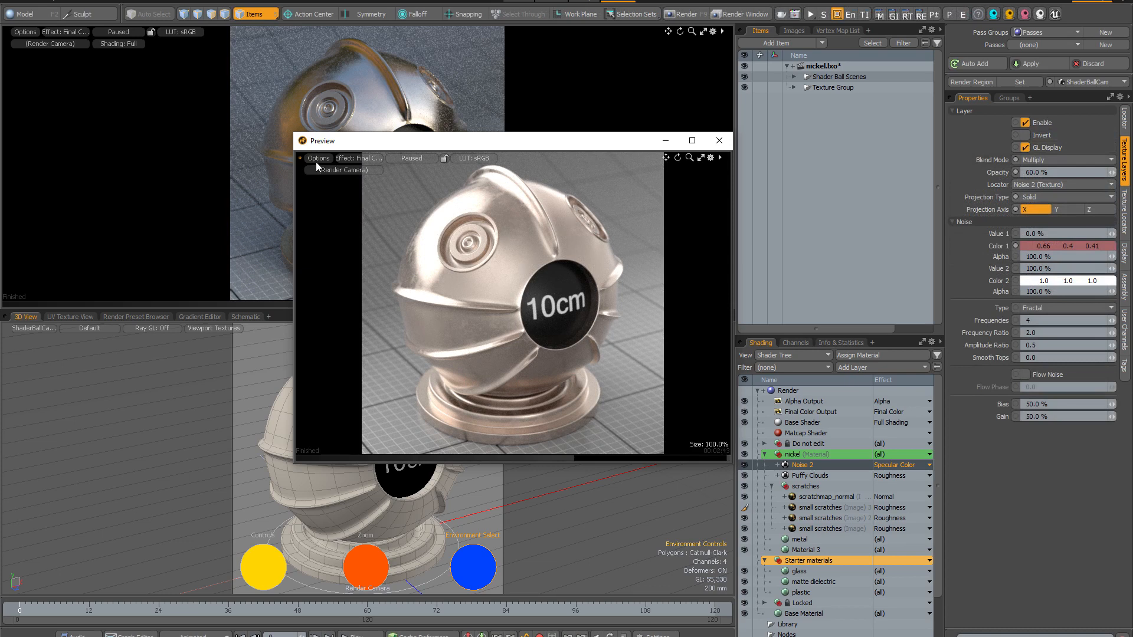
# - Save the preview render as the JPEG image "old nickel" in the thumbs folder and close the separate preview window
pyautogui.click(318, 159)
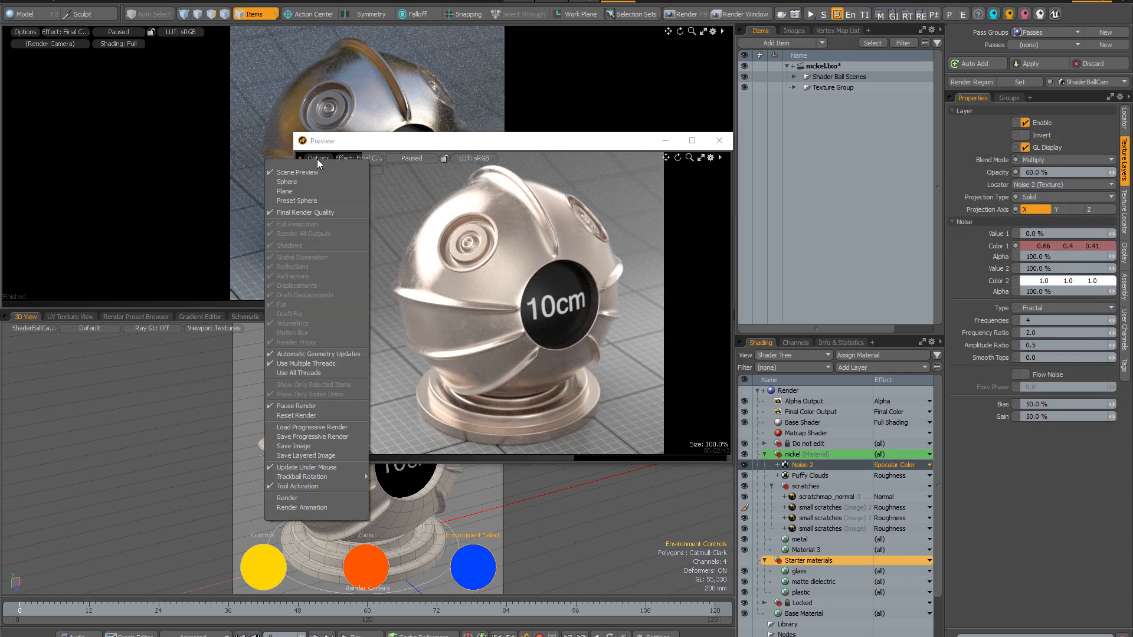
pyautogui.click(314, 447)
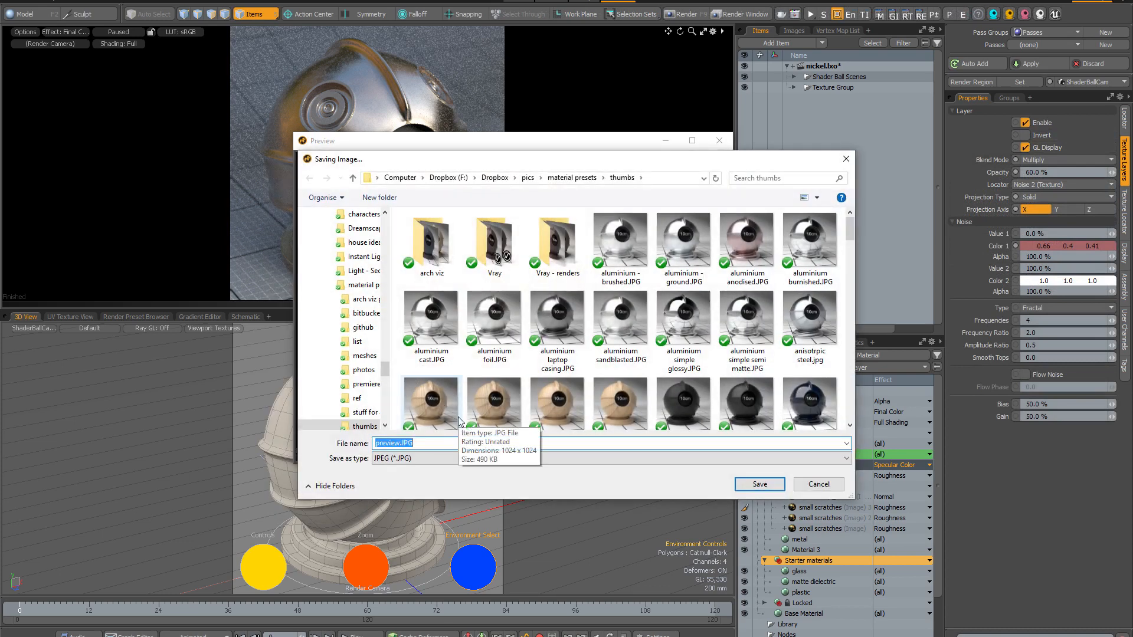
pyautogui.write('ol')
pyautogui.click(422, 459)
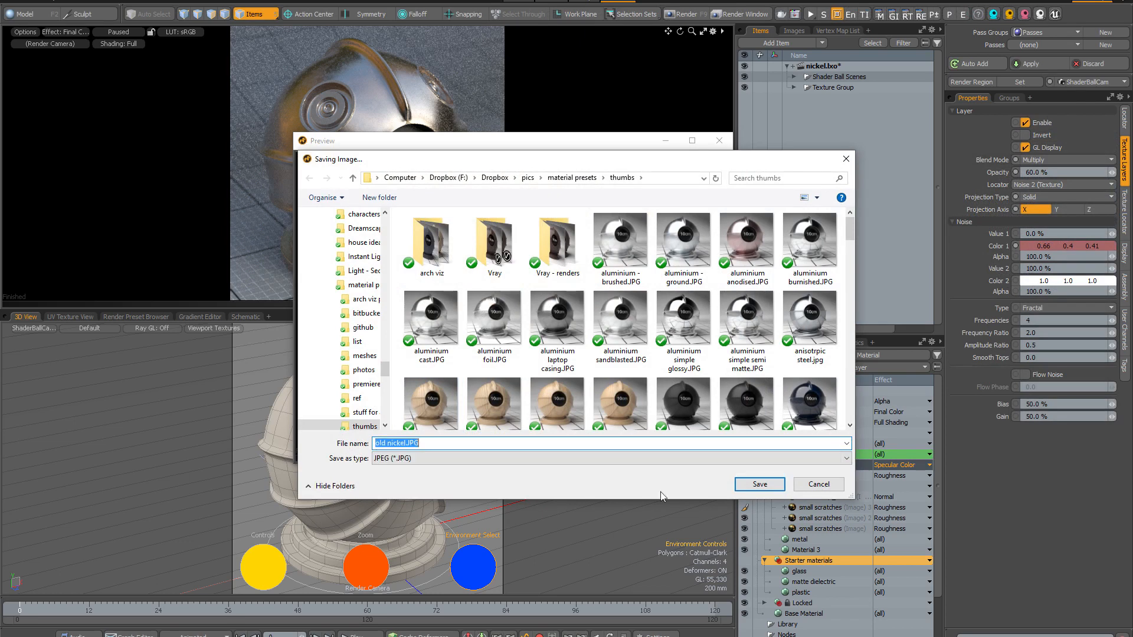
pyautogui.click(759, 484)
pyautogui.click(601, 317)
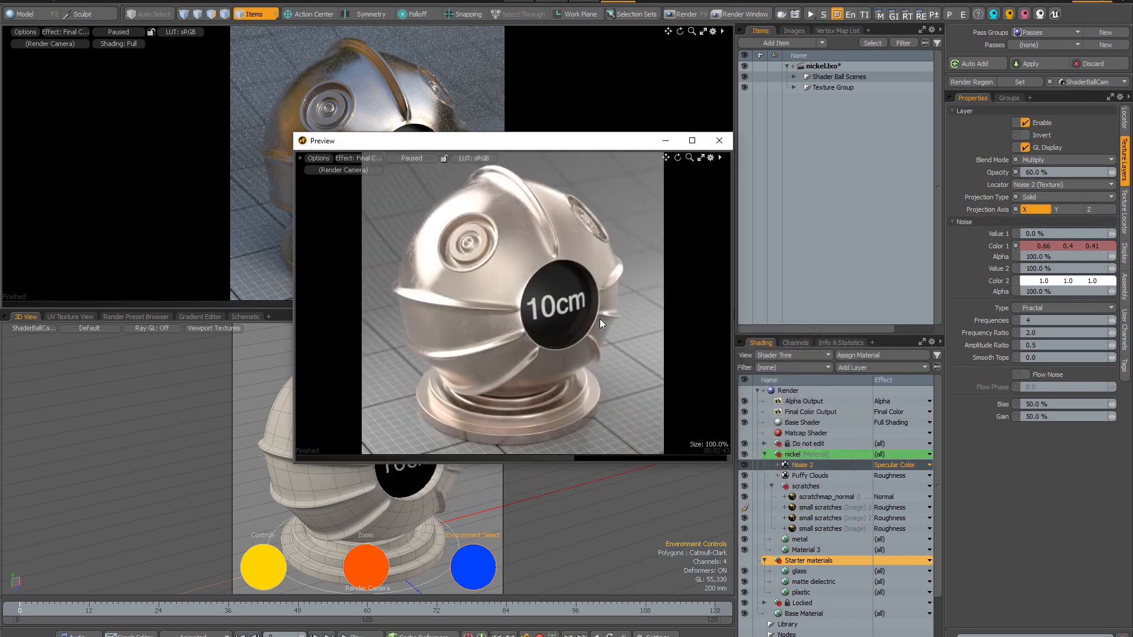
pyautogui.click(719, 142)
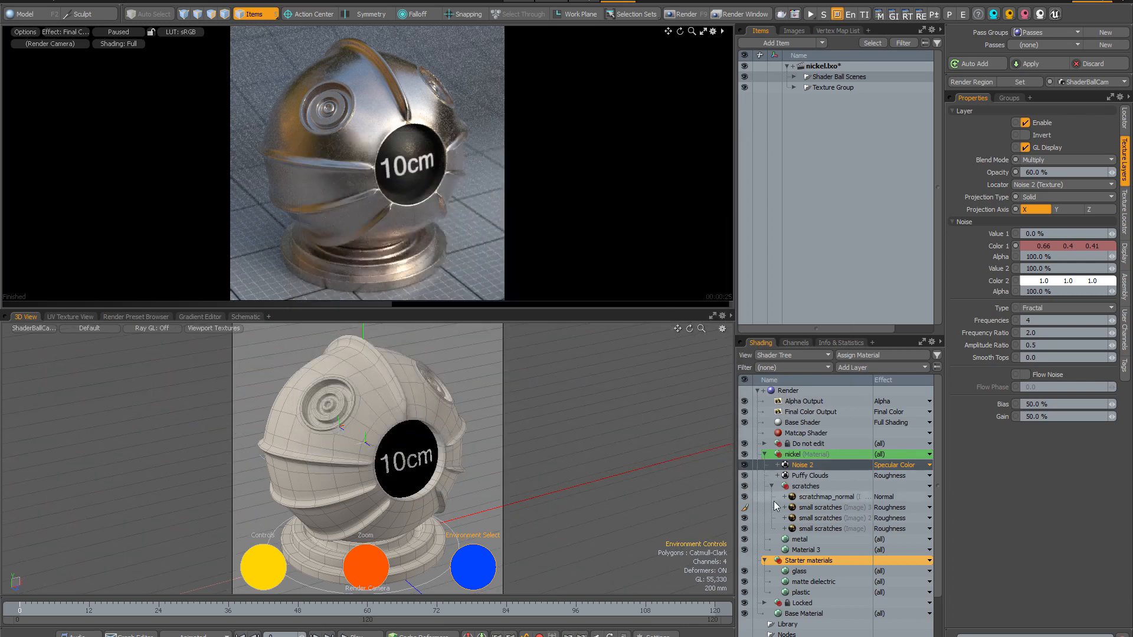
# - Delete the unused Material 3 layer from the nickel material group
pyautogui.click(805, 551)
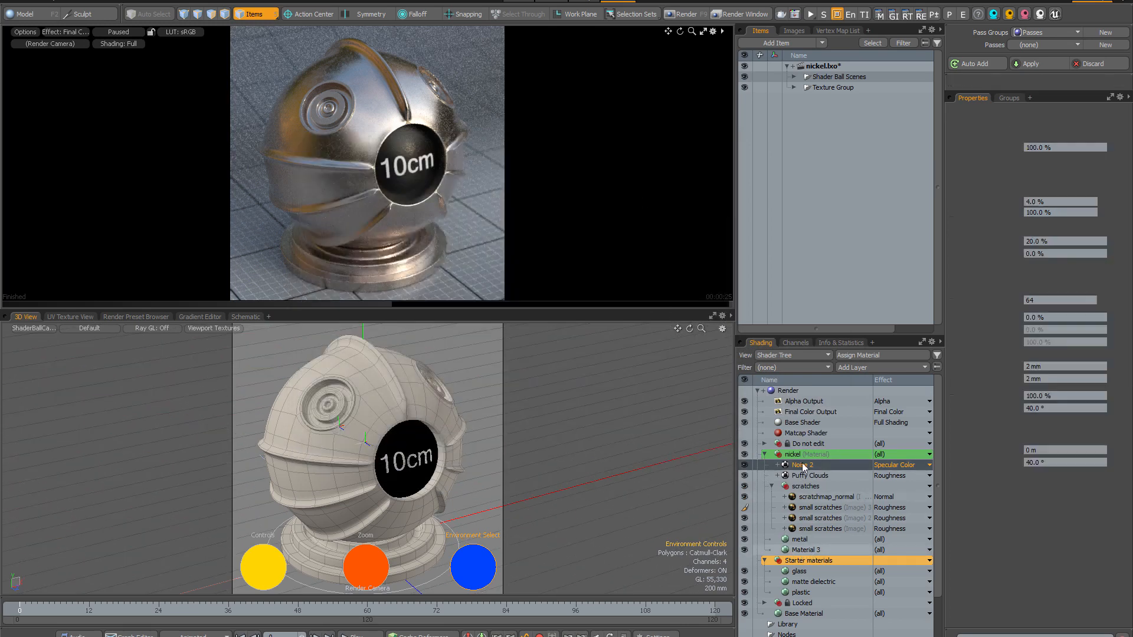
pyautogui.rightClick(825, 553)
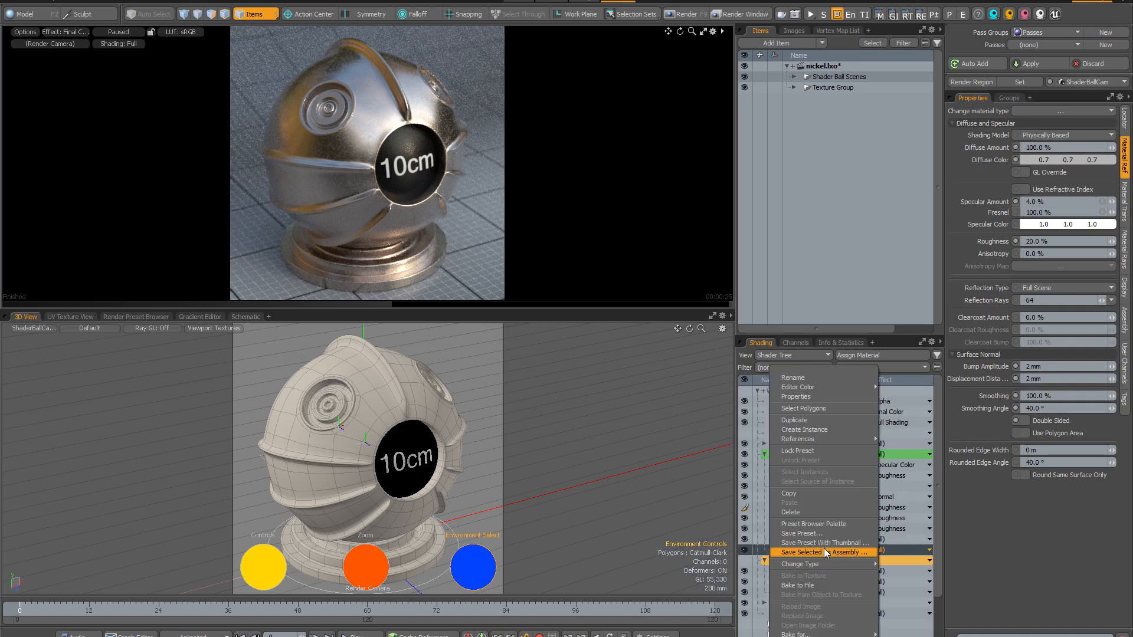
pyautogui.click(791, 513)
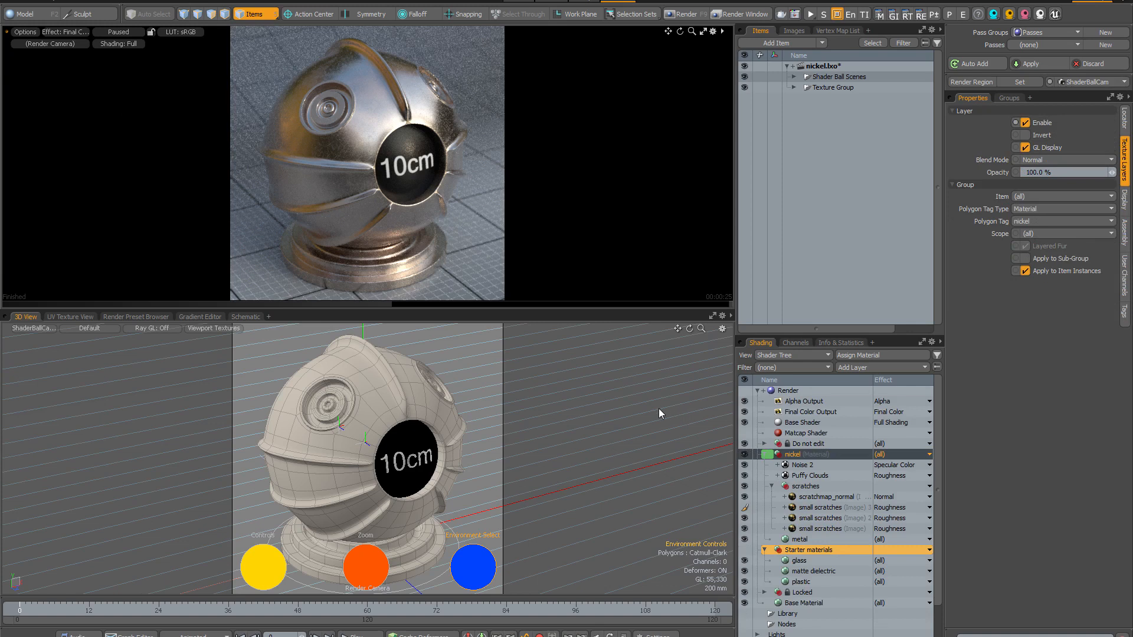
# - Look through the preset browser's modo presets directories, including custom materials, and close the browser
pyautogui.press('F6')
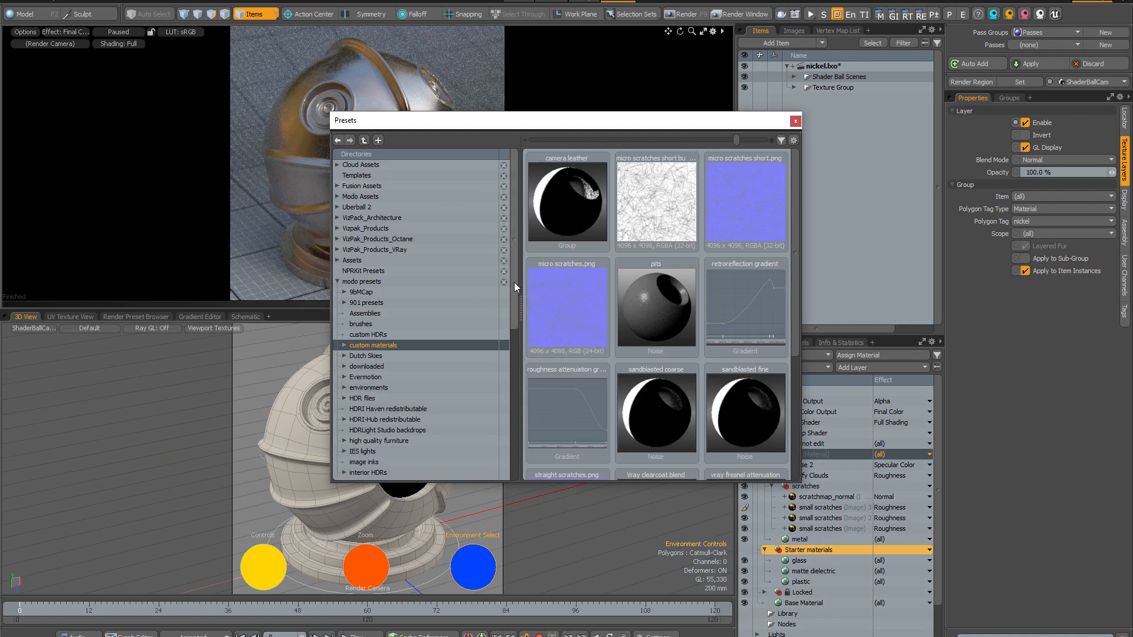
pyautogui.moveTo(514, 282); pyautogui.dragTo(416, 473)
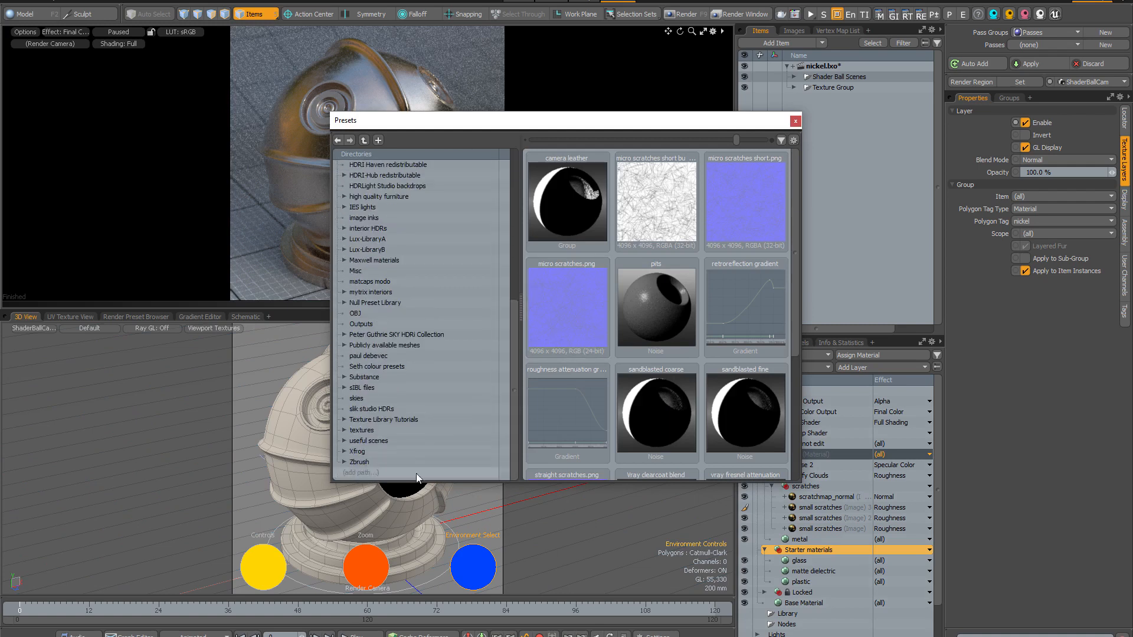
pyautogui.moveTo(513, 415); pyautogui.dragTo(527, 271)
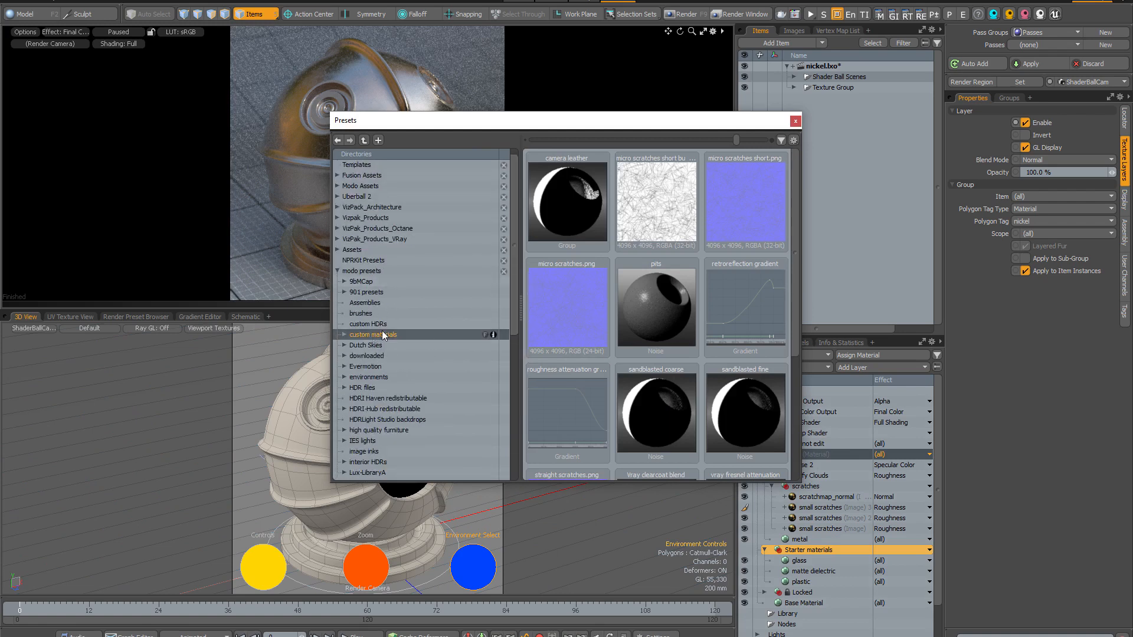
pyautogui.click(796, 123)
# - Save the nickel material group as a preset with thumbnail named "old nickel" in the custom materials folder
pyautogui.rightClick(843, 456)
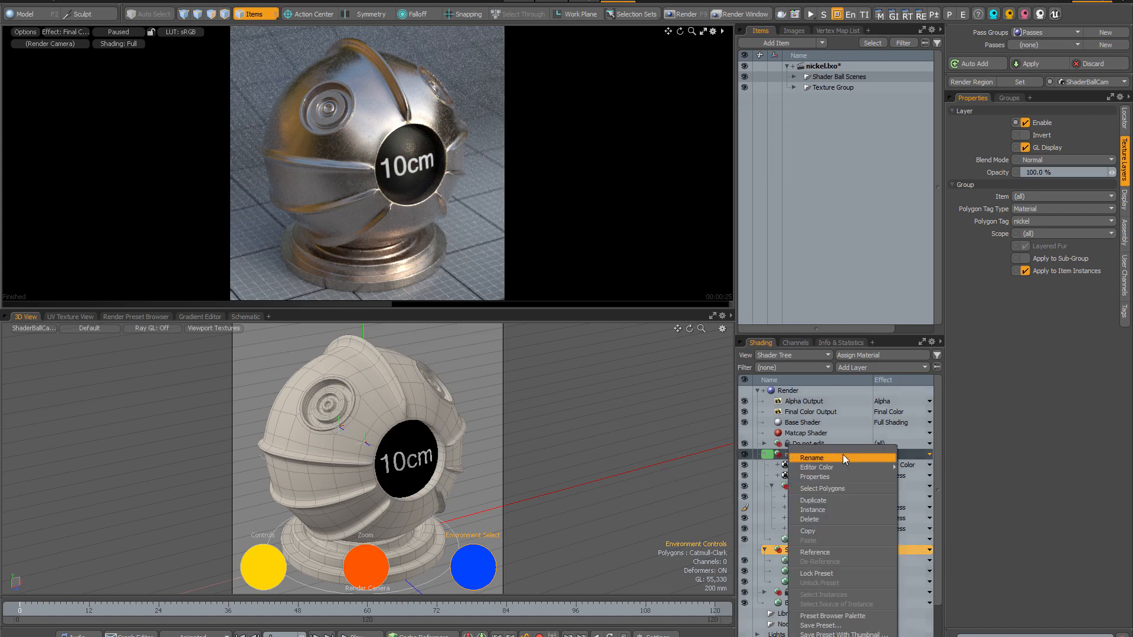
pyautogui.click(836, 634)
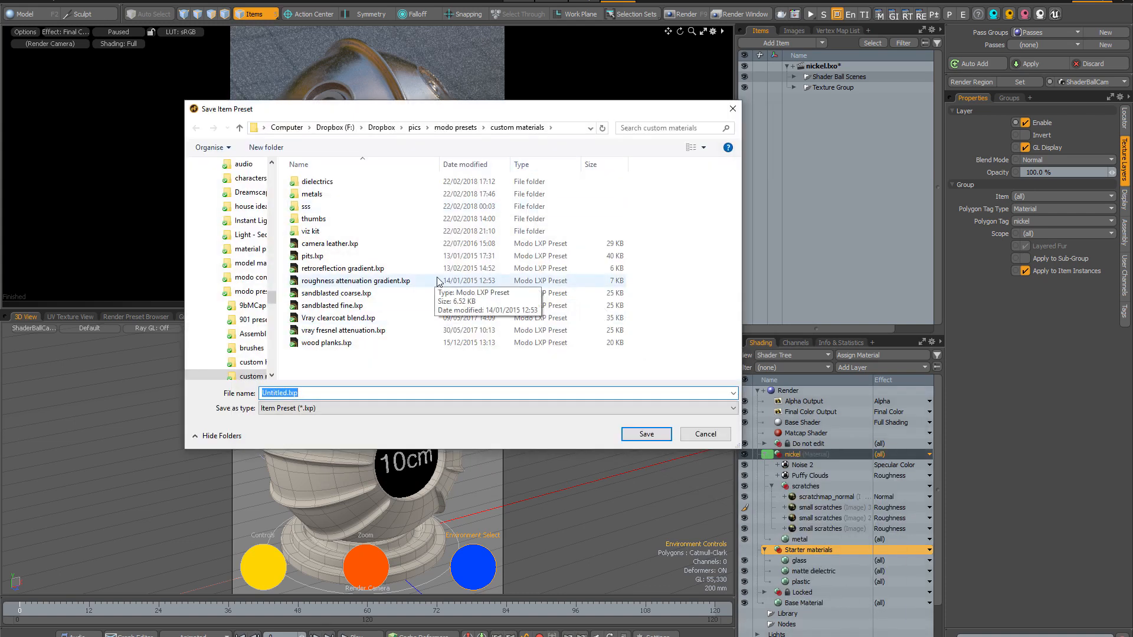
pyautogui.write('old n')
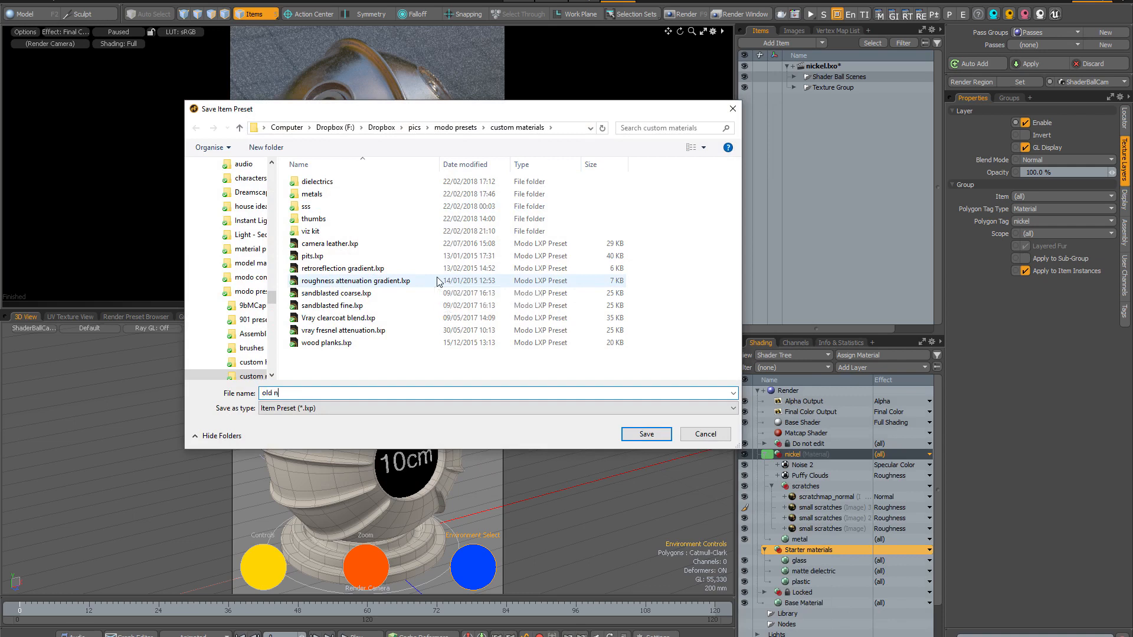
pyautogui.write('ickel')
pyautogui.press('Return')
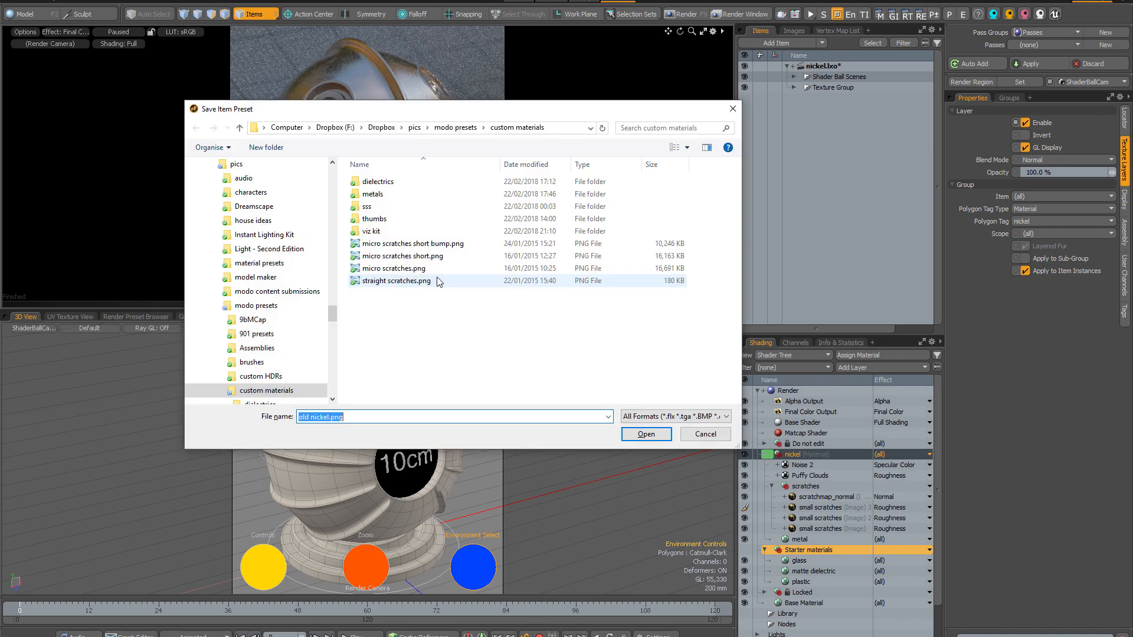
# - Choose the saved nickel render from the thumbs folder of material presets as the new preset's thumbnail
pyautogui.click(414, 128)
pyautogui.doubleClick(373, 276)
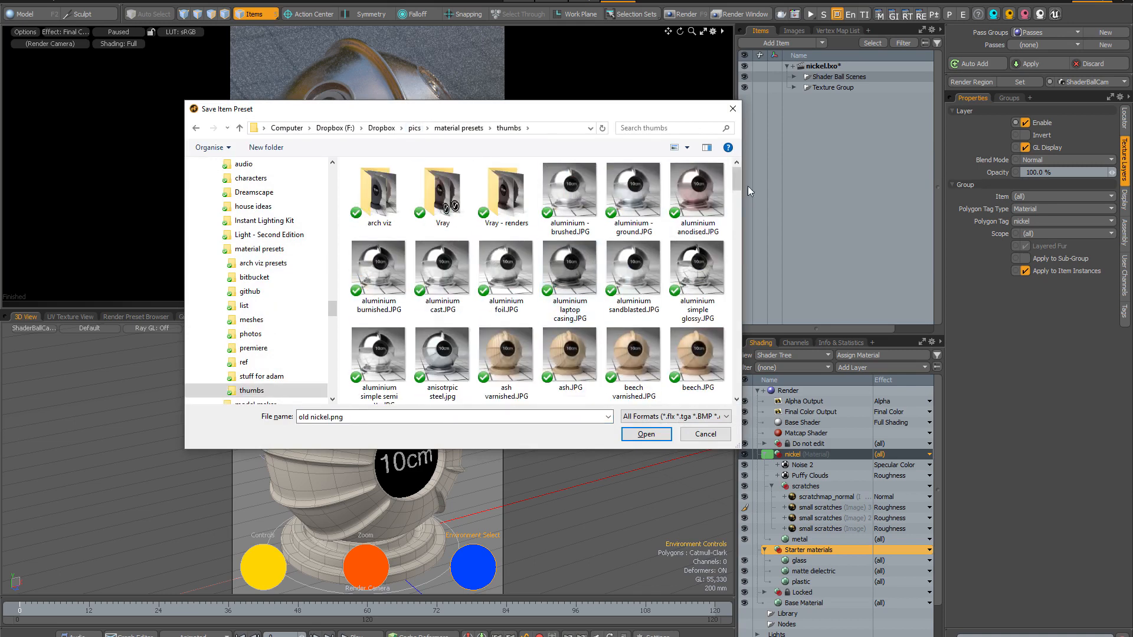
pyautogui.scroll(-10, 382, 338)
pyautogui.doubleClick(381, 337)
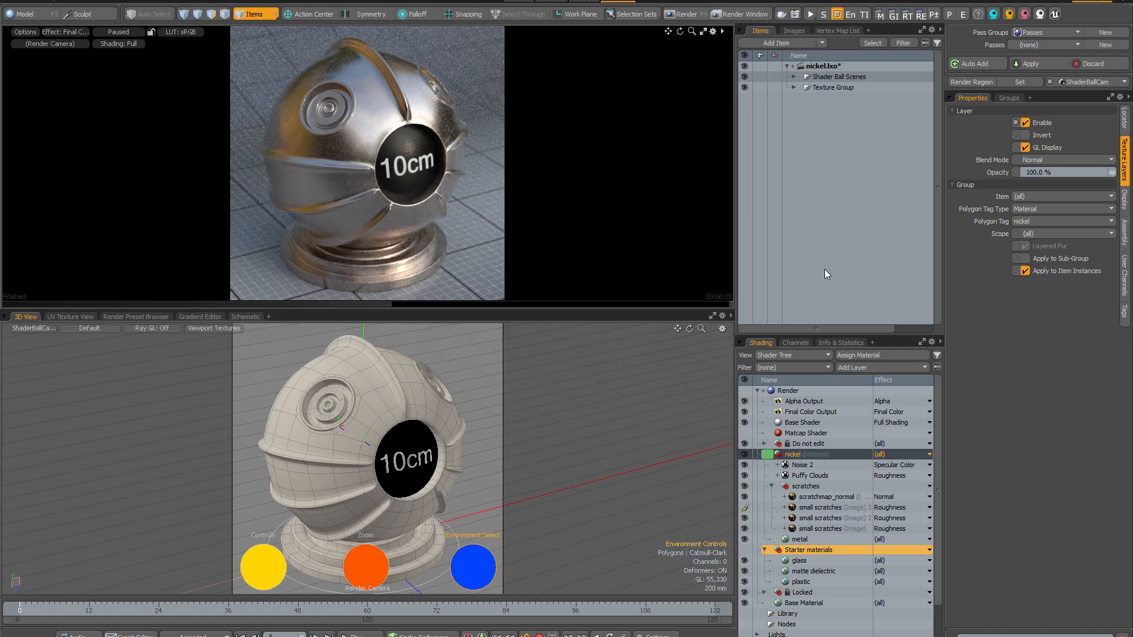
# - Open the preset browser on the custom materials directory to look for the new nickel preset
pyautogui.press('F6')
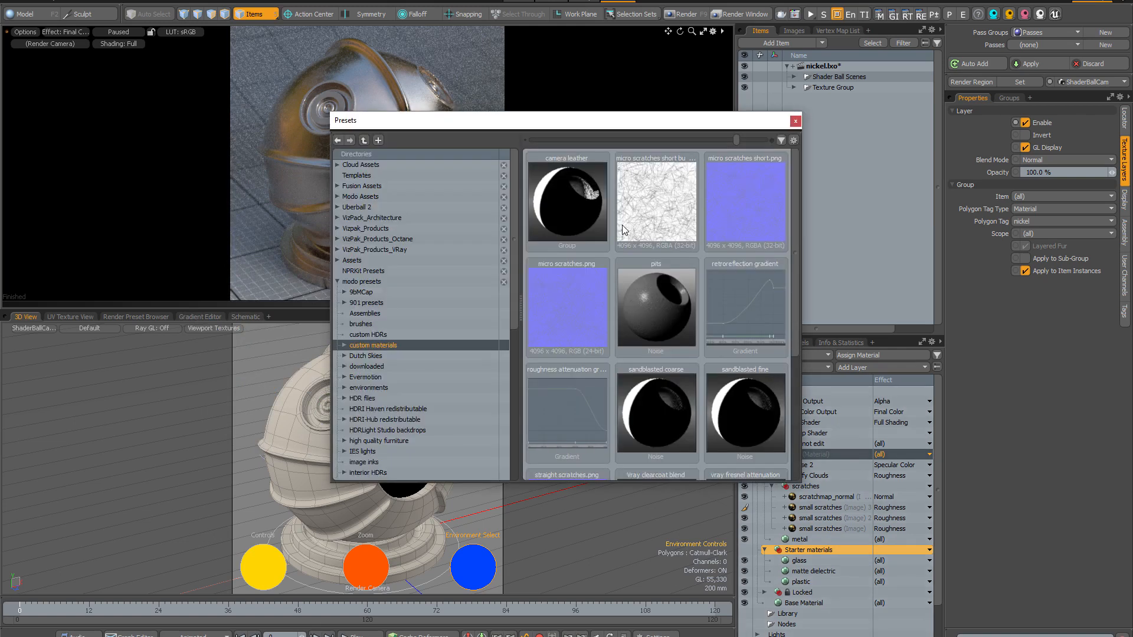